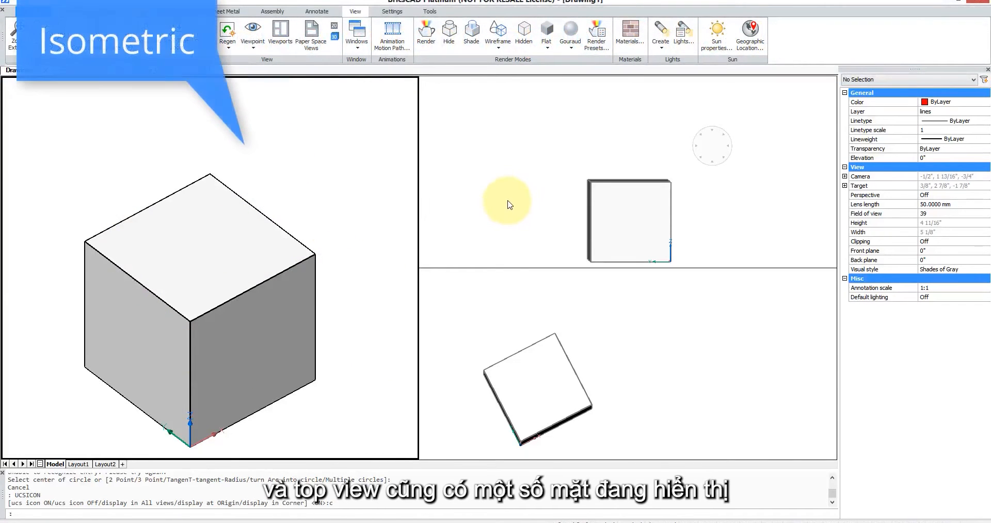
- Activate the front and top viewports in turn, then draw a line from 1,1,3 to 2,1,2 in the isometric viewport
{"action": "left_click", "coordinate": [568, 199]}
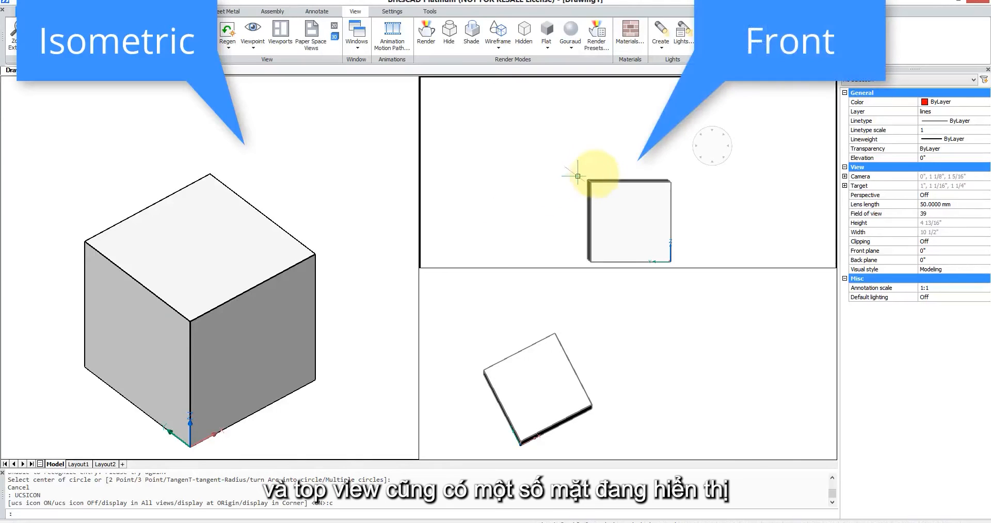
{"action": "left_click", "coordinate": [630, 330]}
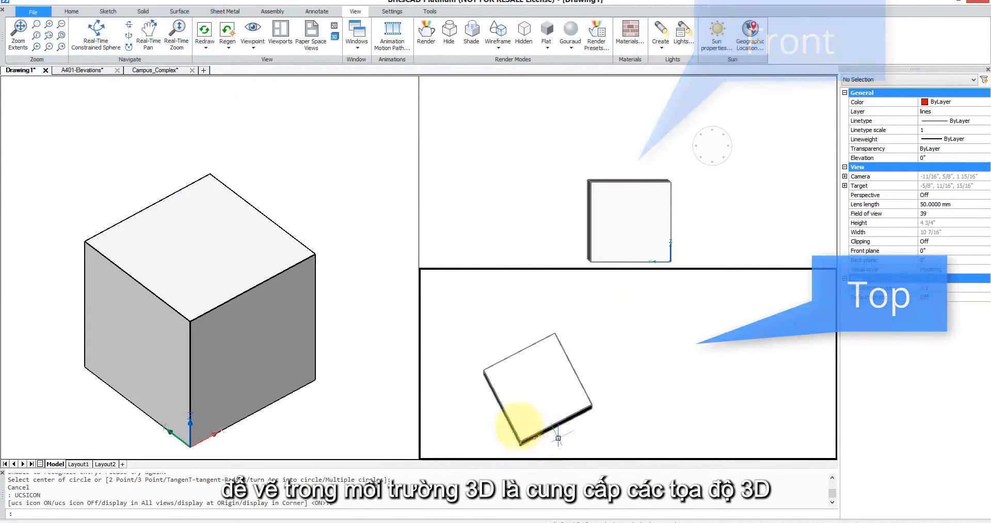
{"action": "left_click", "coordinate": [354, 222]}
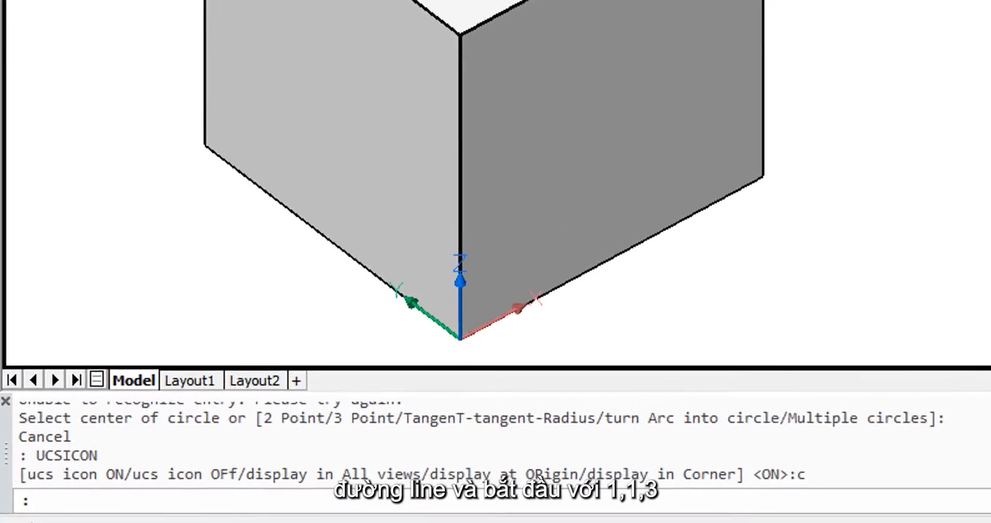
{"action": "key", "text": "Return"}
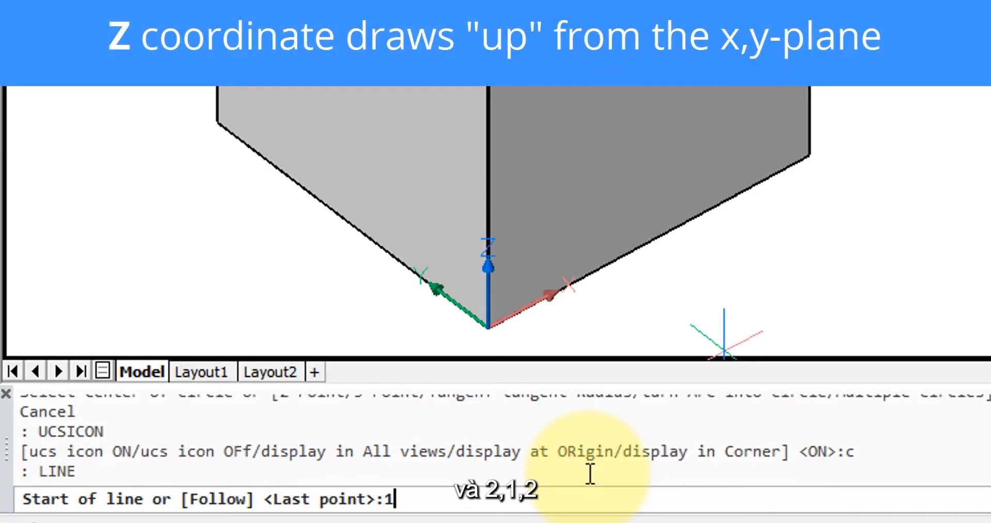
{"action": "key", "text": "Return"}
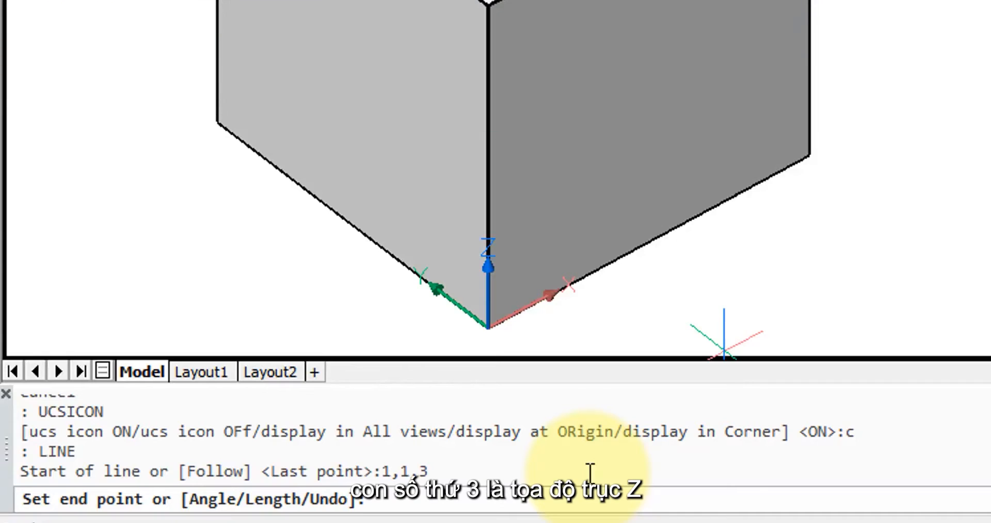
{"action": "type", "text": "2,1,2"}
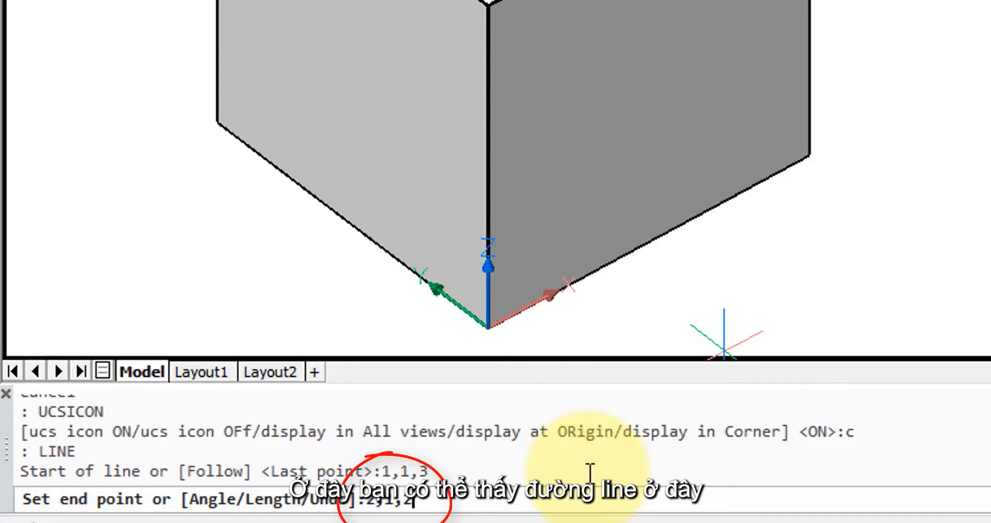
{"action": "key", "text": "Return"}
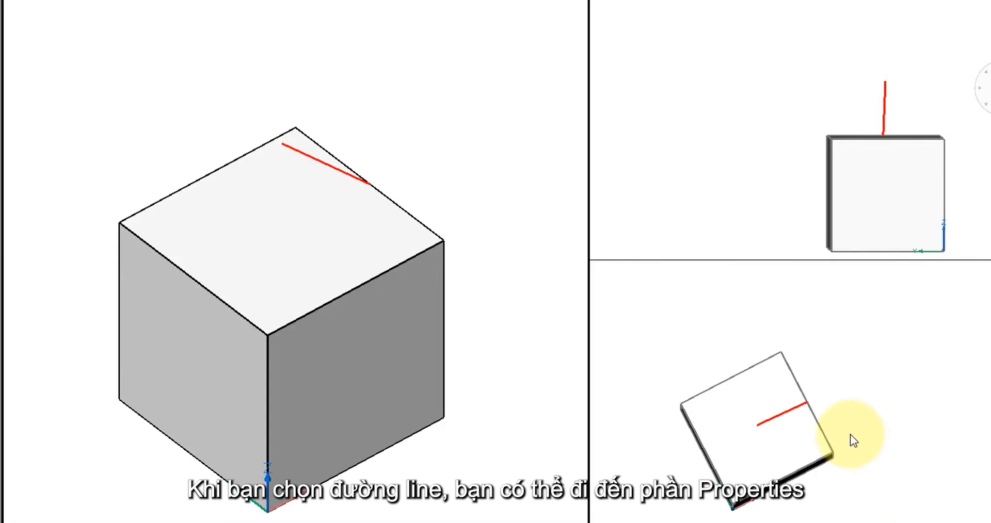
- Select the red line and inspect the Z coordinates of its start point and end point
{"action": "left_click", "coordinate": [305, 157]}
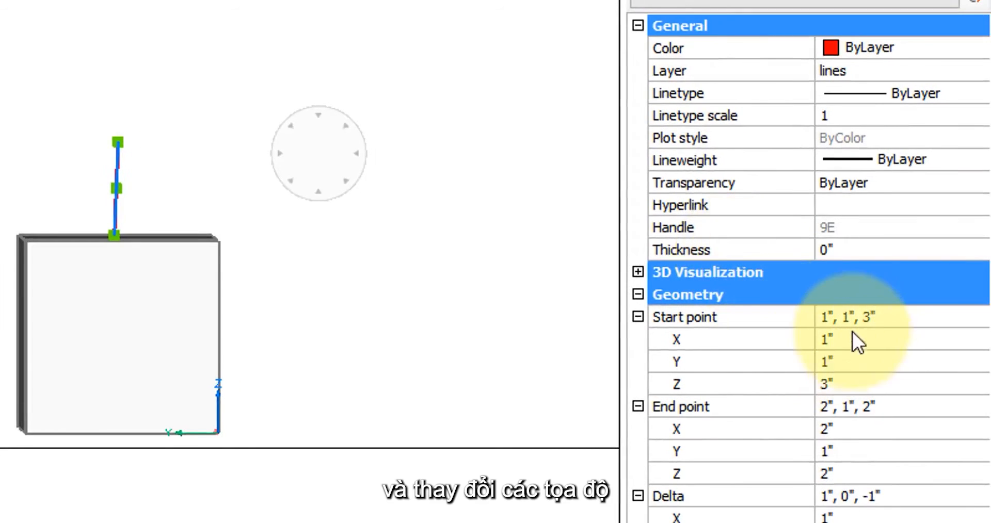
{"action": "left_click", "coordinate": [848, 384]}
{"action": "left_click", "coordinate": [878, 475]}
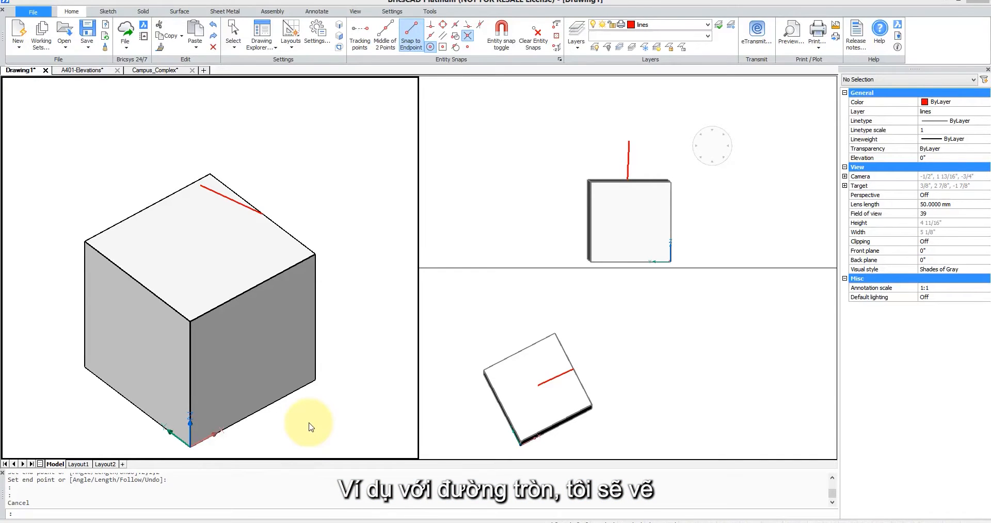
- Draw a circle with a radius of about 1/2" near the middle of the cube's top face
{"action": "type", "text": "c"}
{"action": "key", "text": "Return"}
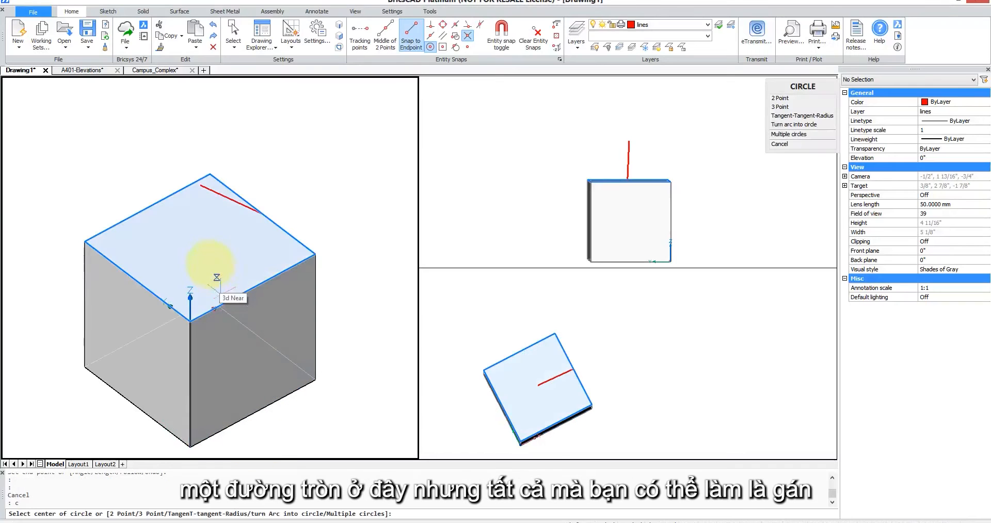
{"action": "left_click", "coordinate": [206, 254]}
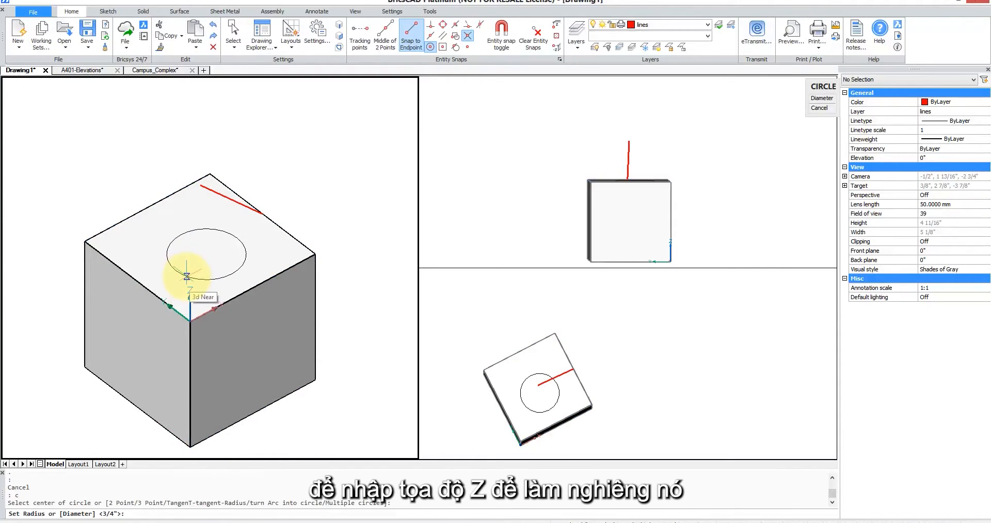
{"action": "left_click", "coordinate": [186, 277]}
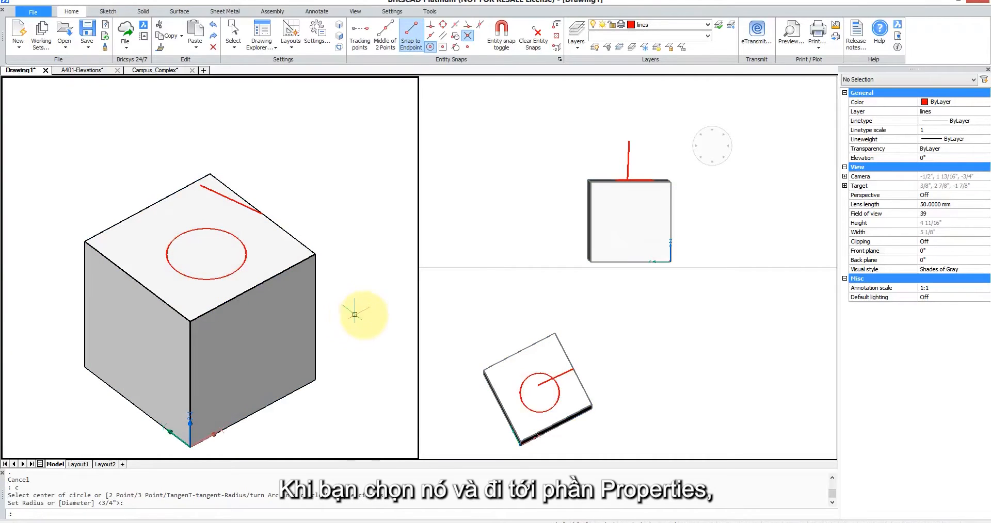
- Select the circle on the cube's top face and set the Z coordinate of its center to 4"
{"action": "left_click", "coordinate": [248, 255]}
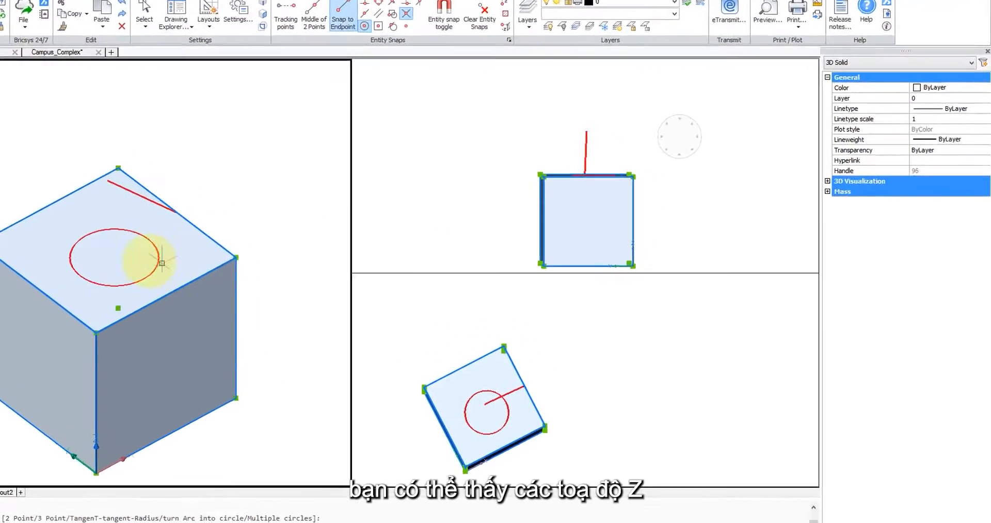
{"action": "key", "text": "Escape"}
{"action": "left_click", "coordinate": [247, 255]}
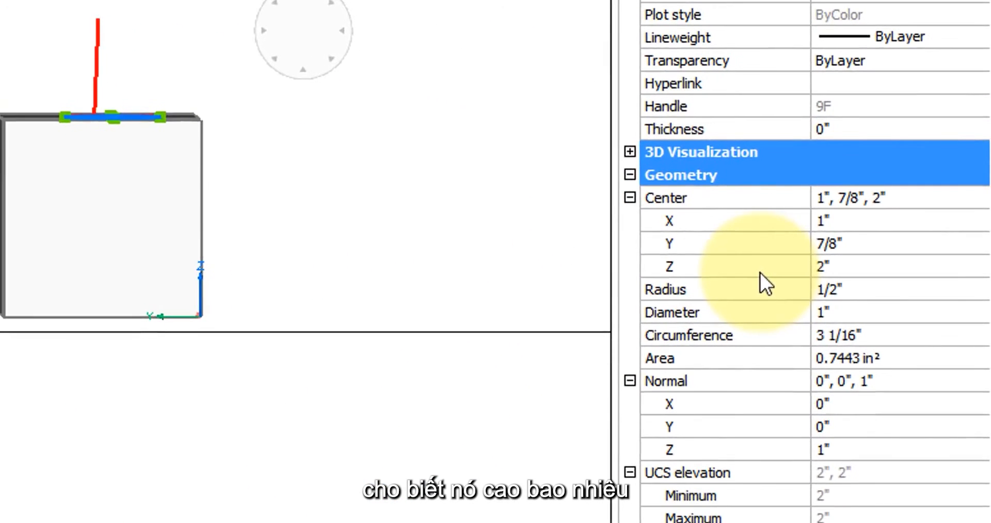
{"action": "left_click", "coordinate": [837, 271]}
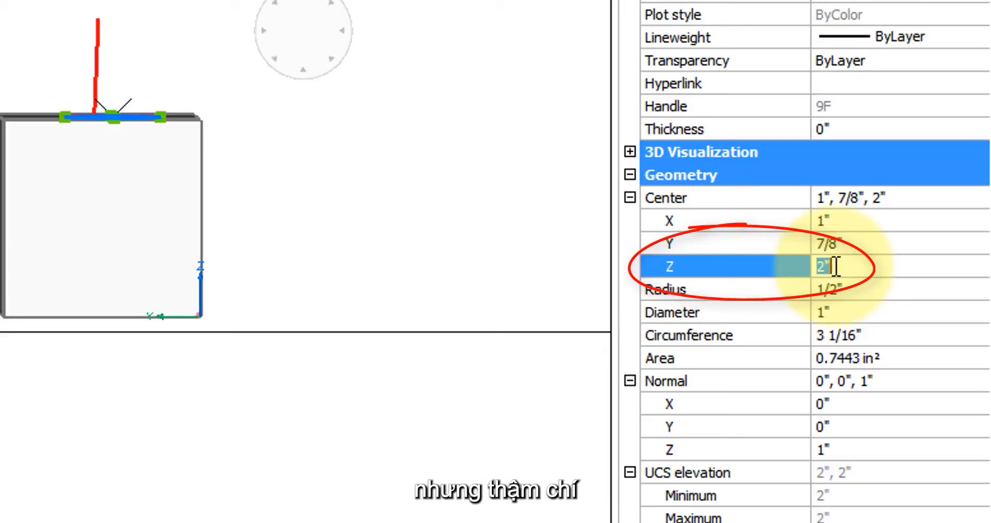
{"action": "type", "text": "4"}
{"action": "key", "text": "Return"}
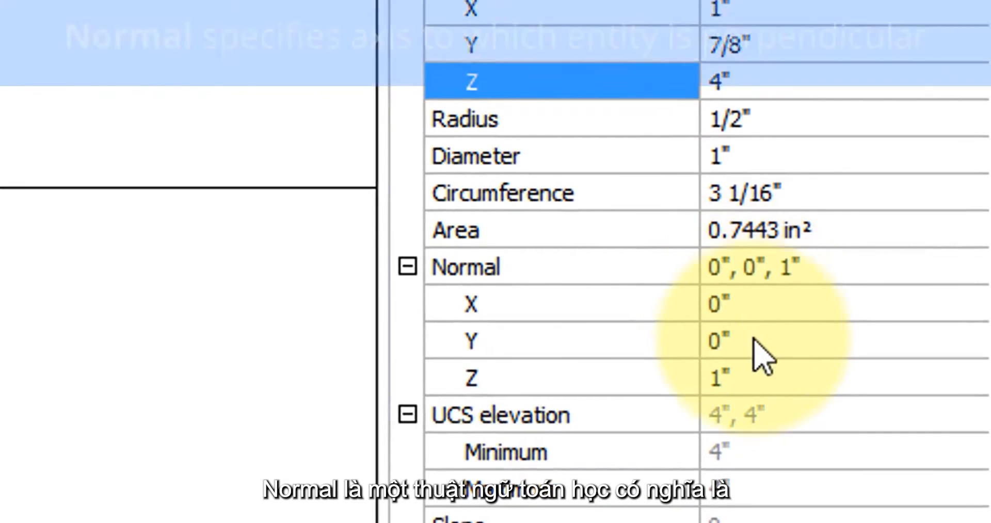
- Tilt the raised circle by setting the X component of its normal to 1
{"action": "left_click", "coordinate": [762, 368]}
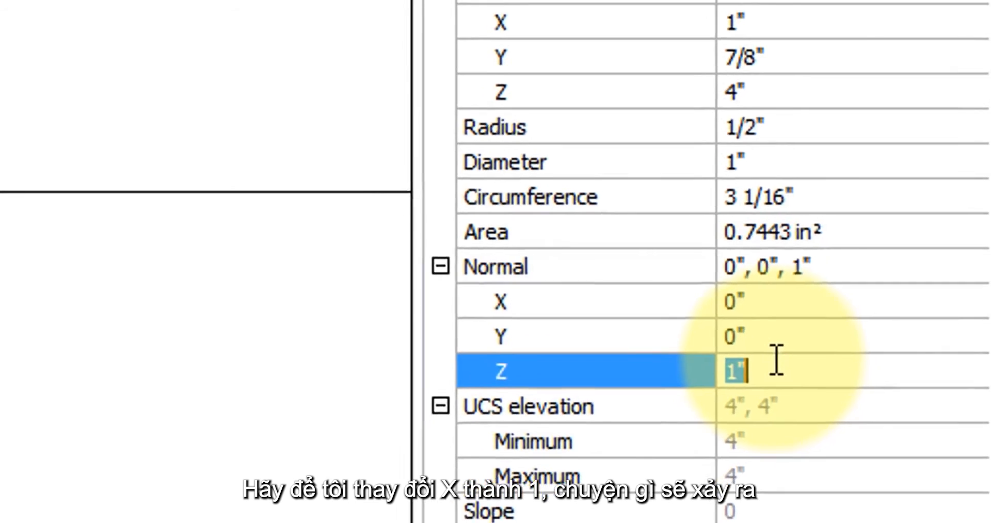
{"action": "left_click", "coordinate": [732, 305]}
{"action": "type", "text": "1"}
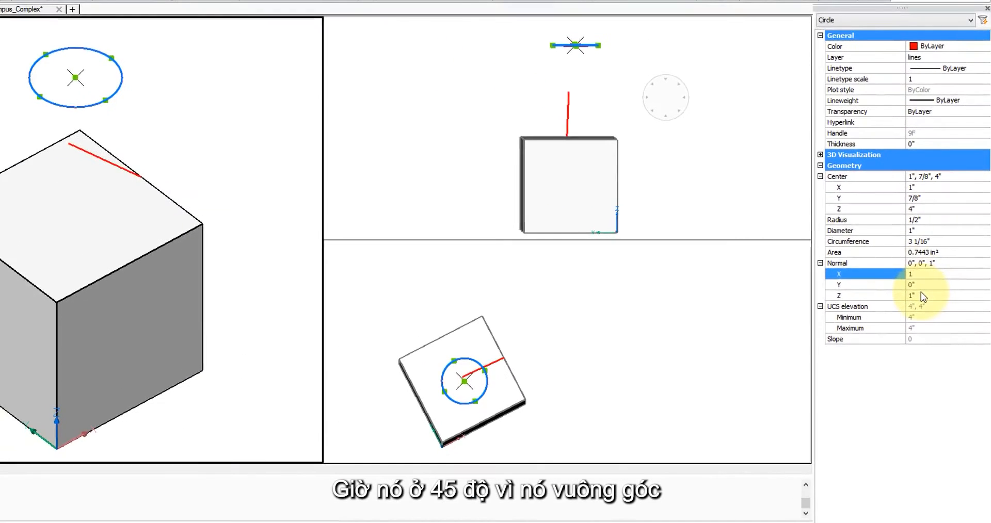
{"action": "key", "text": "Return"}
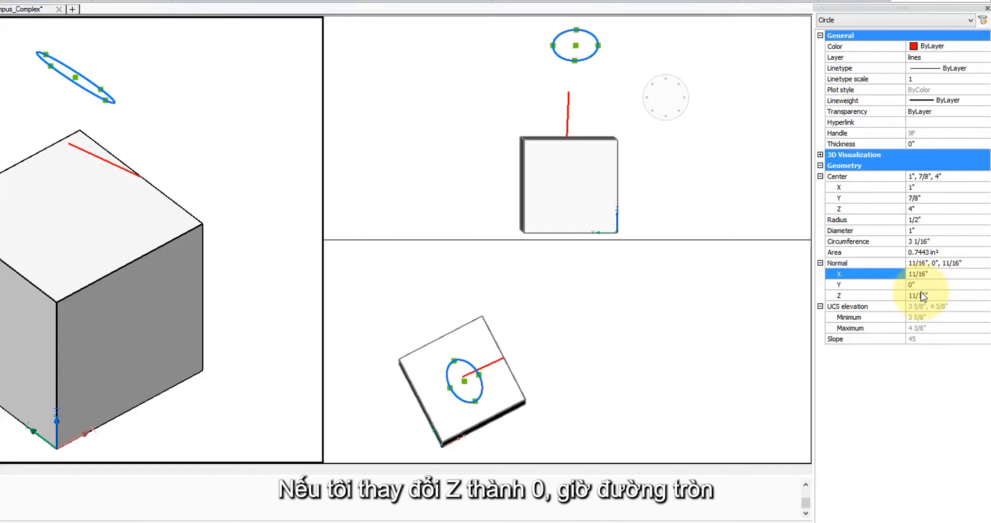
- Stand the raised circle upright by setting the Z component of its normal to 0
{"action": "left_click", "coordinate": [922, 295]}
{"action": "type", "text": "0"}
{"action": "key", "text": "Return"}
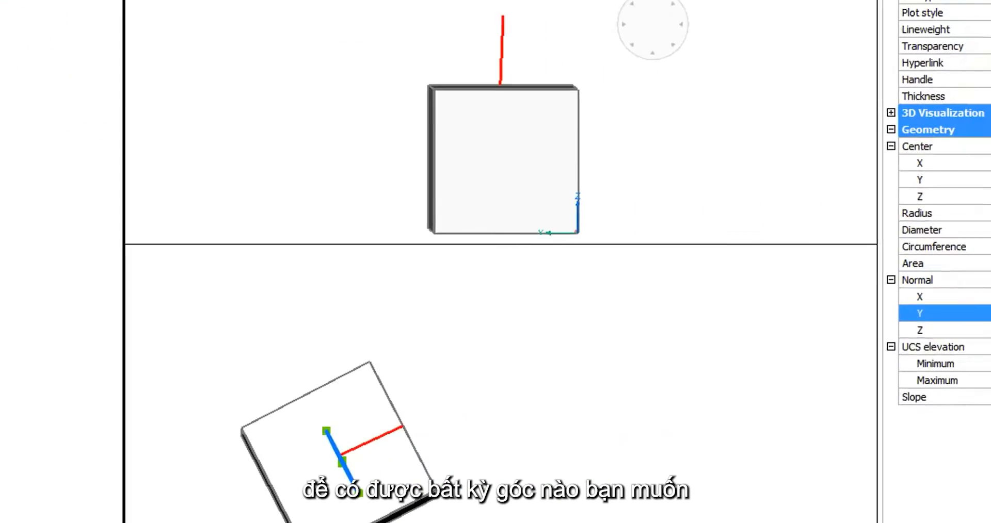
- Set the Y component of the circle's normal to 1, followed by its Z component to 1
{"action": "type", "text": "1"}
{"action": "key", "text": "Tab"}
{"action": "type", "text": "1"}
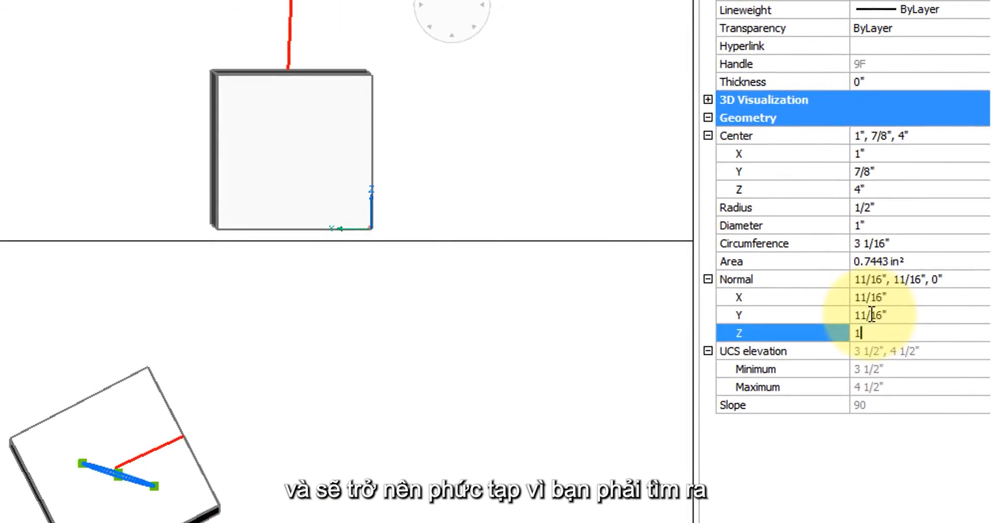
{"action": "key", "text": "Return"}
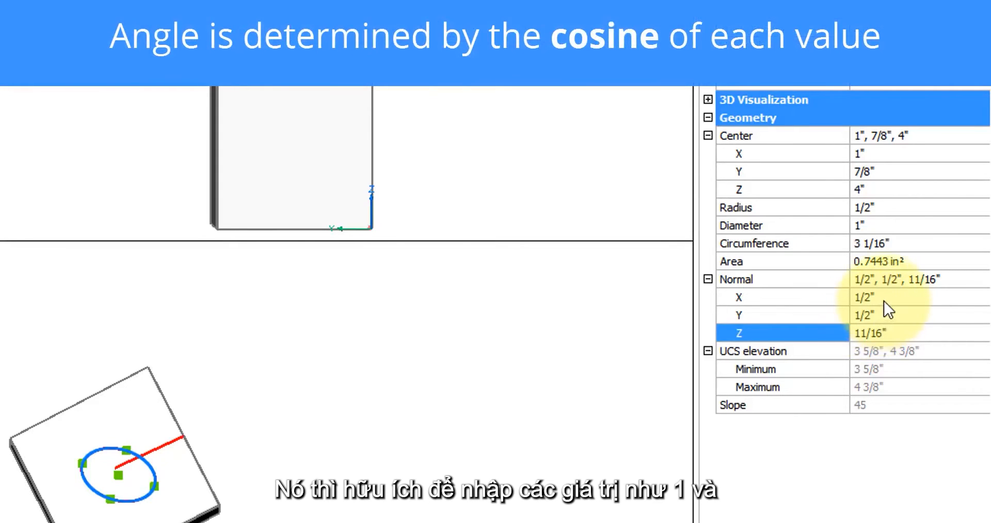
- Enter 1 for X, 1 for Y and 0 for Z as the components of the circle's normal
{"action": "left_click", "coordinate": [885, 300]}
{"action": "type", "text": "1"}
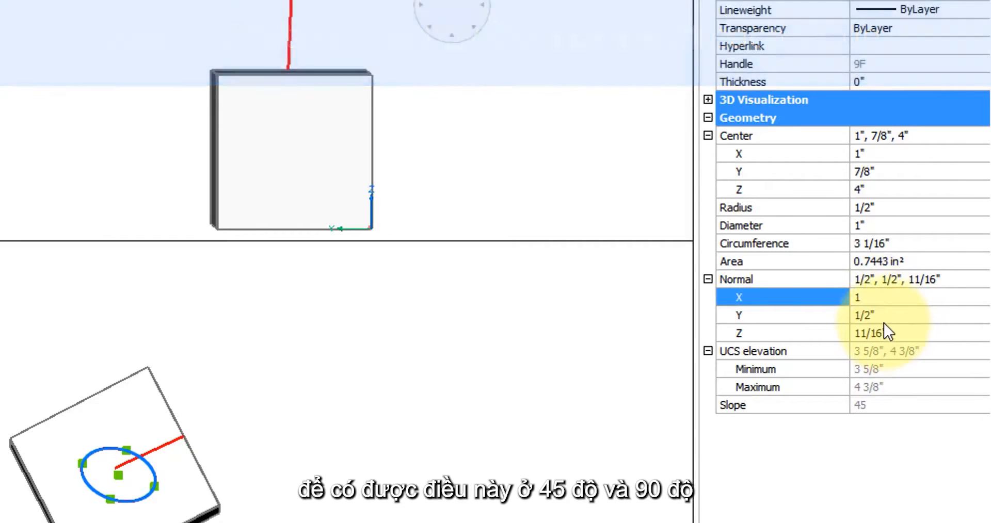
{"action": "left_click", "coordinate": [882, 316]}
{"action": "type", "text": "1"}
{"action": "left_click", "coordinate": [879, 334]}
{"action": "type", "text": "0"}
{"action": "key", "text": "Return"}
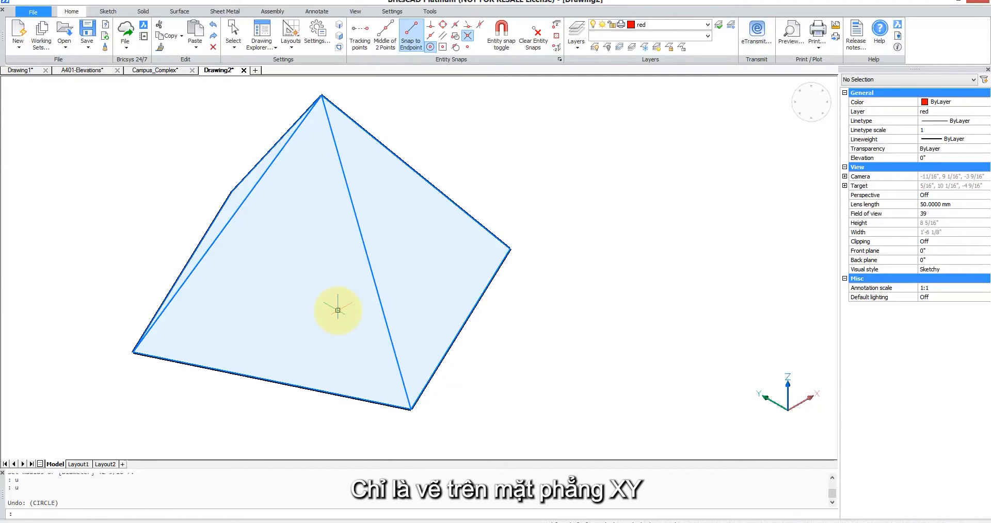
- Draw a large circle around the pyramid on the XY plane and a second circle on the plane of its right sloping face
{"action": "type", "text": "c"}
{"action": "key", "text": "Return"}
{"action": "left_click", "coordinate": [335, 310]}
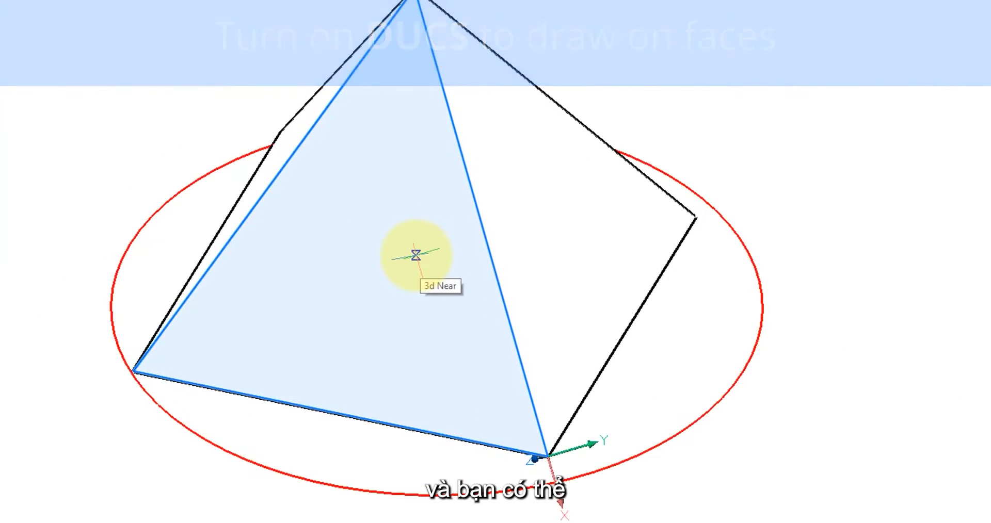
{"action": "left_click", "coordinate": [548, 211]}
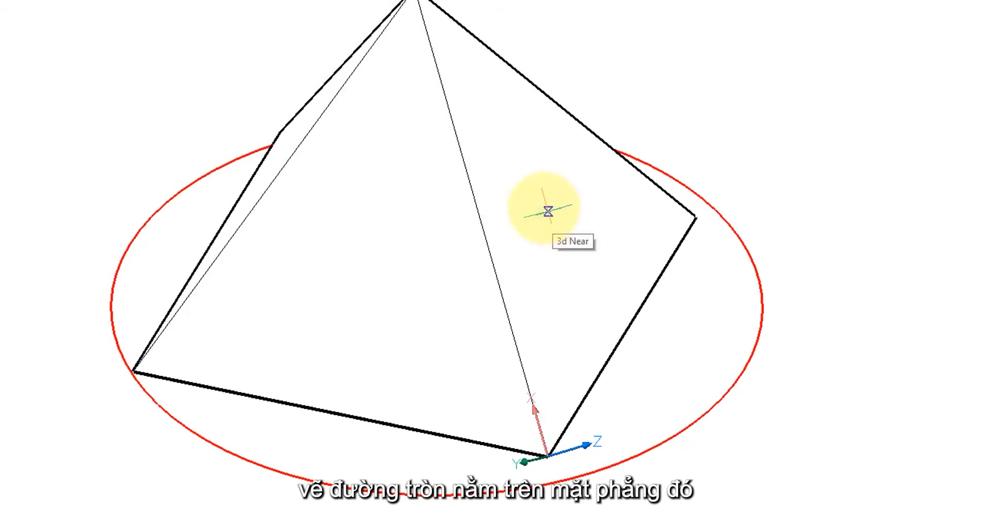
{"action": "left_click", "coordinate": [426, 184]}
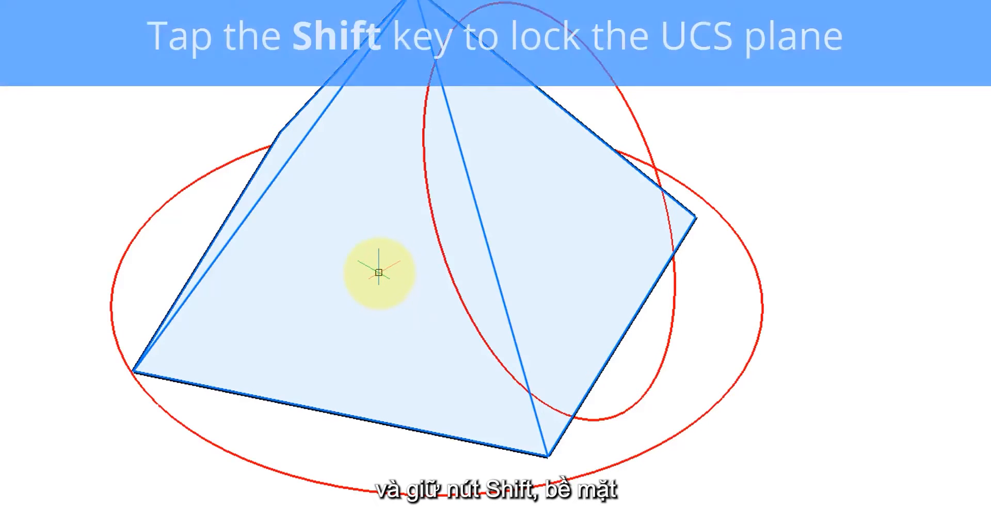
- Lock the drawing plane to the pyramid's front face and draw a circle beside the pyramid on that plane
{"action": "key", "text": "Return"}
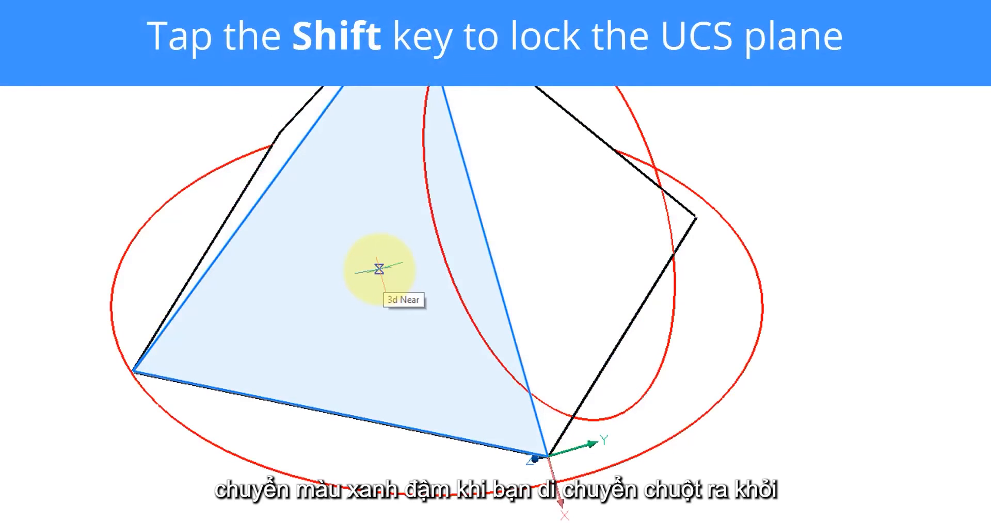
{"action": "key", "text": "shift"}
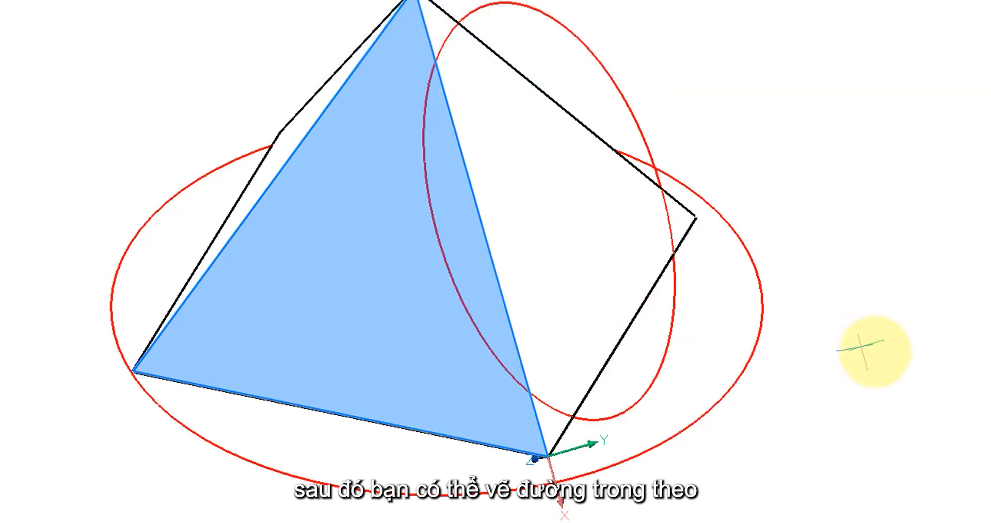
{"action": "left_click", "coordinate": [875, 352]}
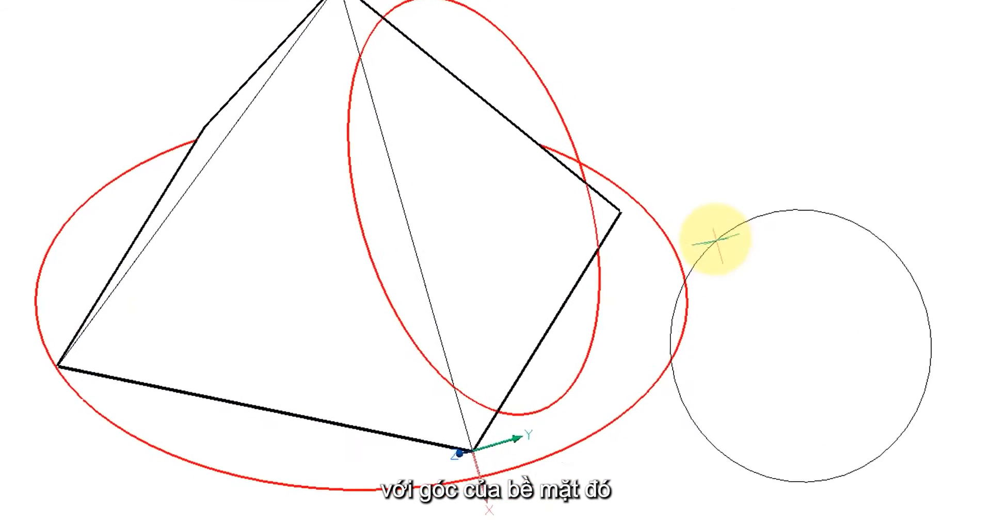
{"action": "left_click", "coordinate": [769, 215]}
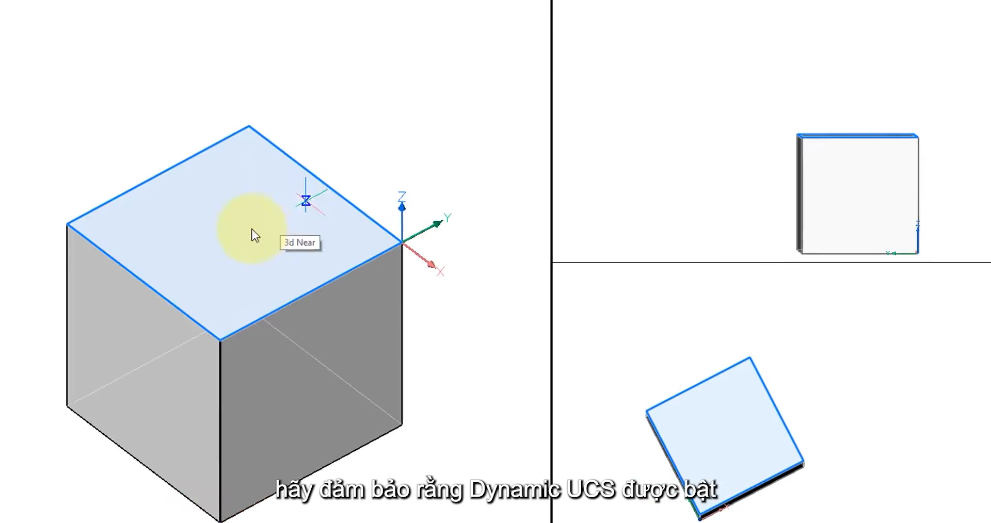
- Draw a circle with a radius of about 5/8" near the middle of the cube's top face
{"action": "left_click", "coordinate": [246, 232]}
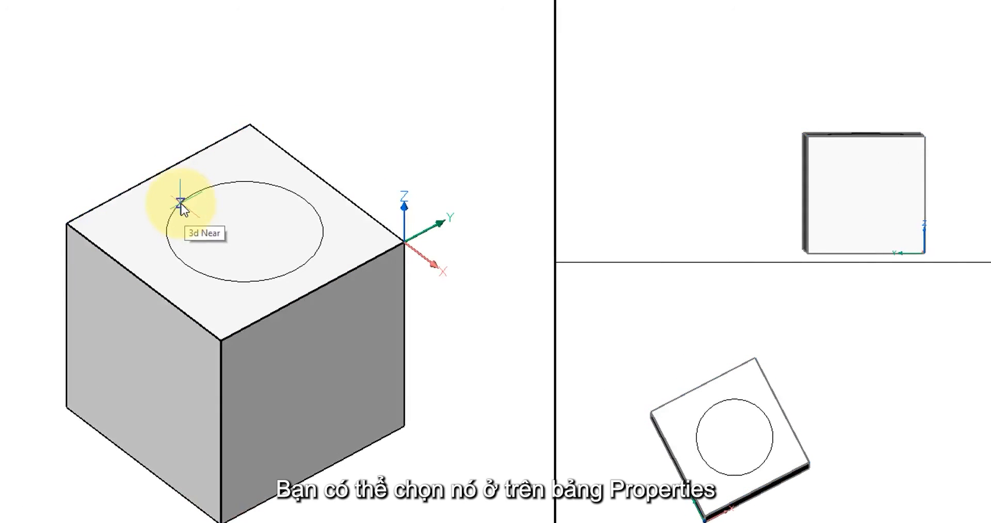
{"action": "left_click", "coordinate": [181, 203]}
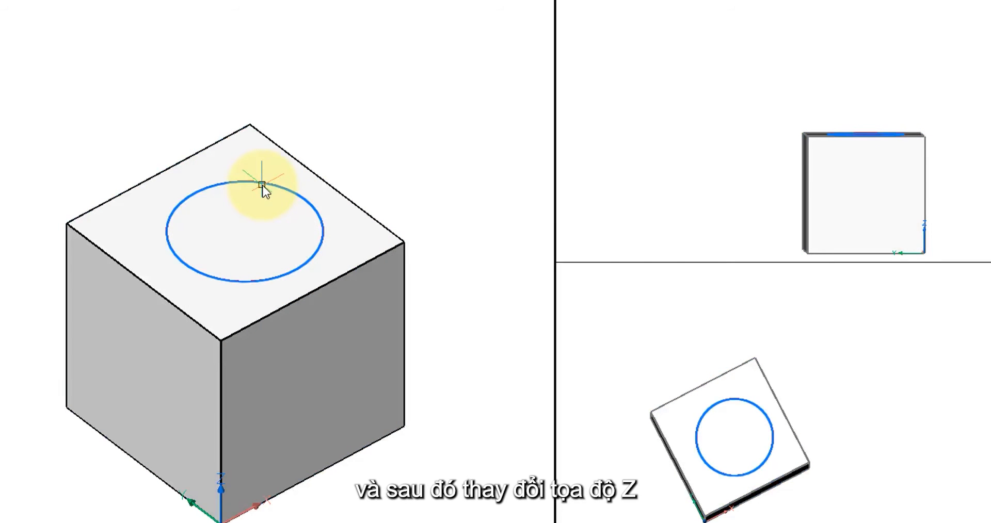
- Set the Z coordinate of the center of the circle on the cube's top face to 3"
{"action": "left_click", "coordinate": [262, 184]}
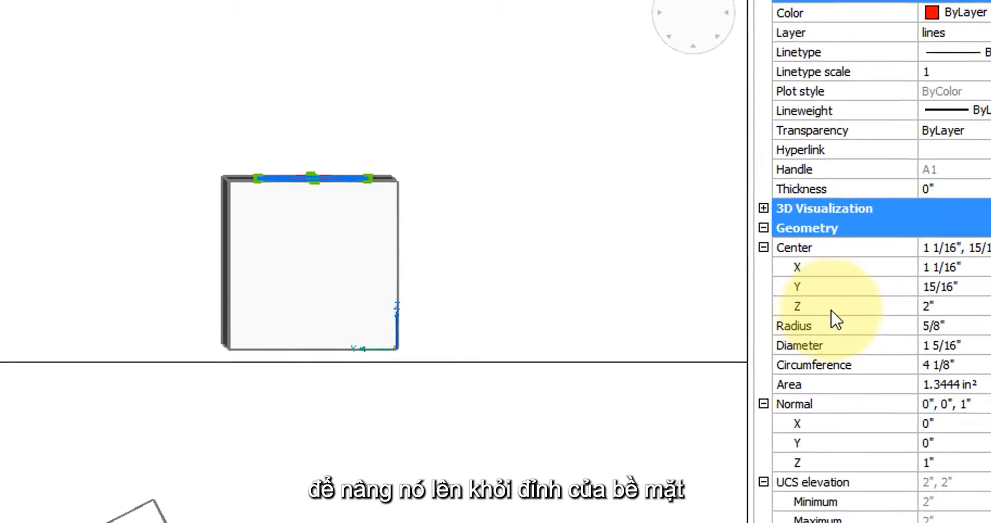
{"action": "left_click", "coordinate": [848, 328]}
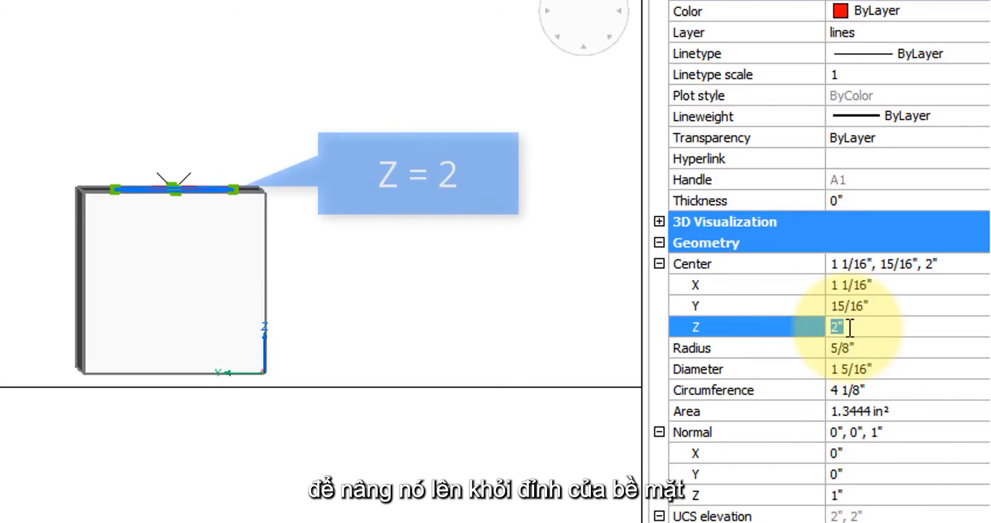
{"action": "type", "text": "3"}
{"action": "key", "text": "Return"}
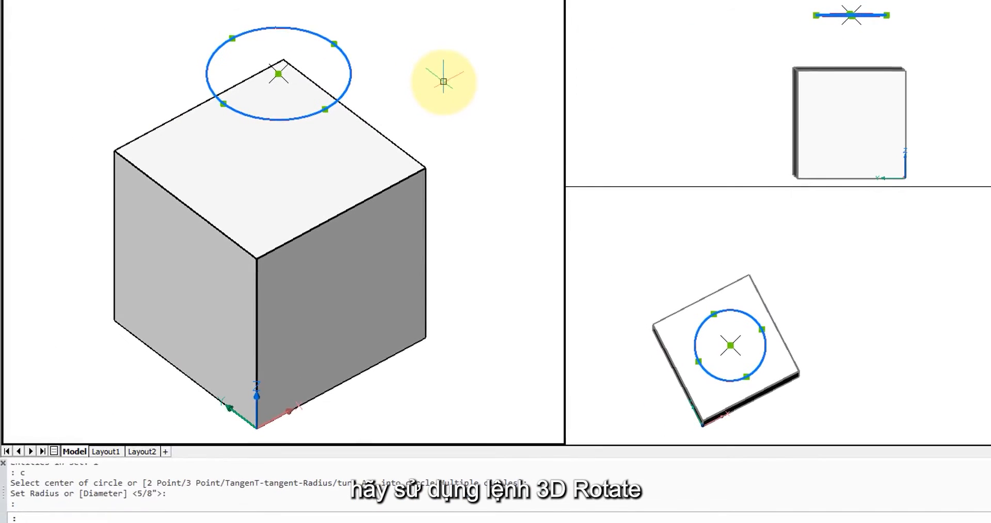
- Rotate the circle above the cube 45 degrees with 3DROTATE about the Y axis through the origin 0,0,0
{"action": "type", "text": "DR"}
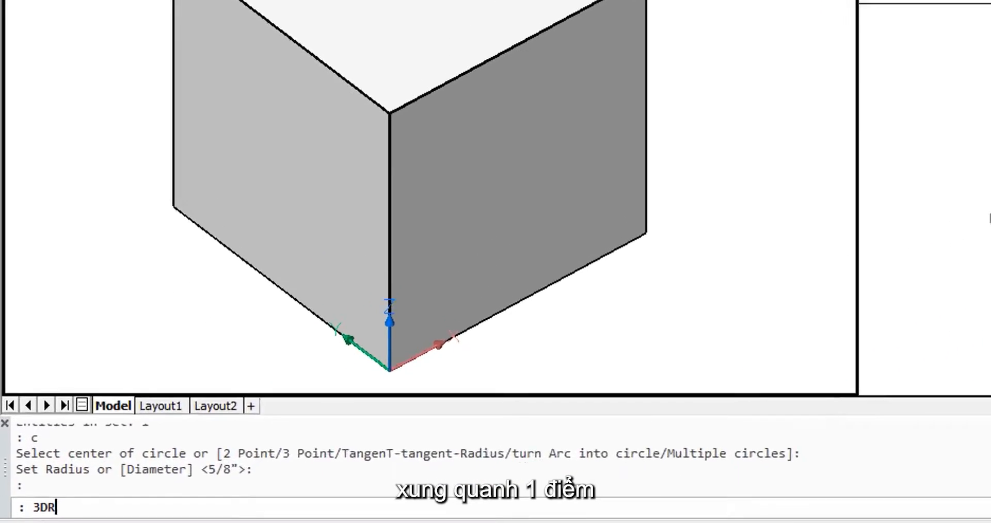
{"action": "key", "text": "Return"}
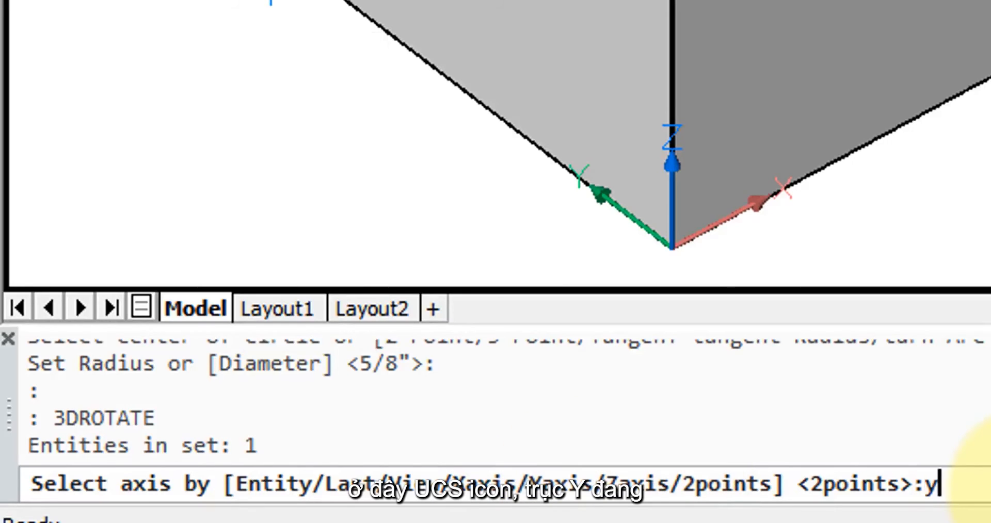
{"action": "key", "text": "Return"}
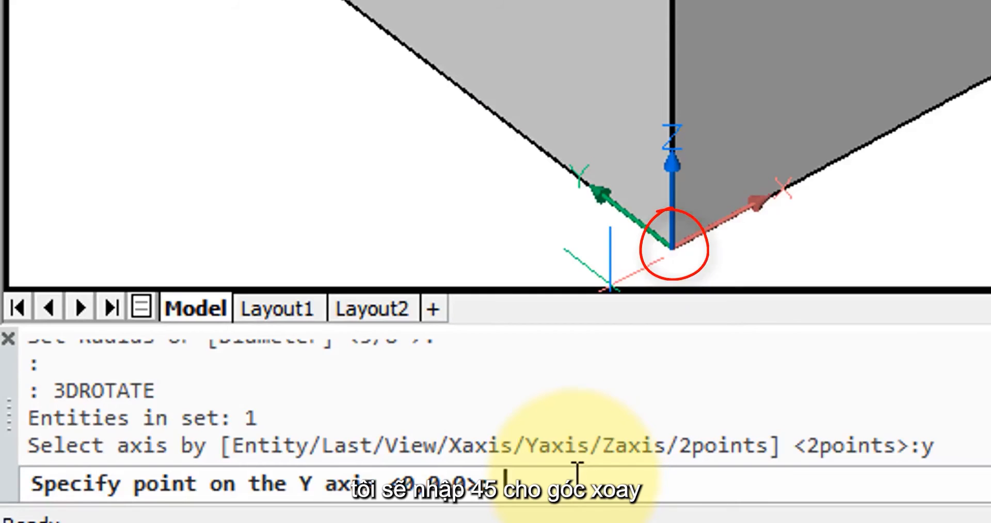
{"action": "key", "text": "Return"}
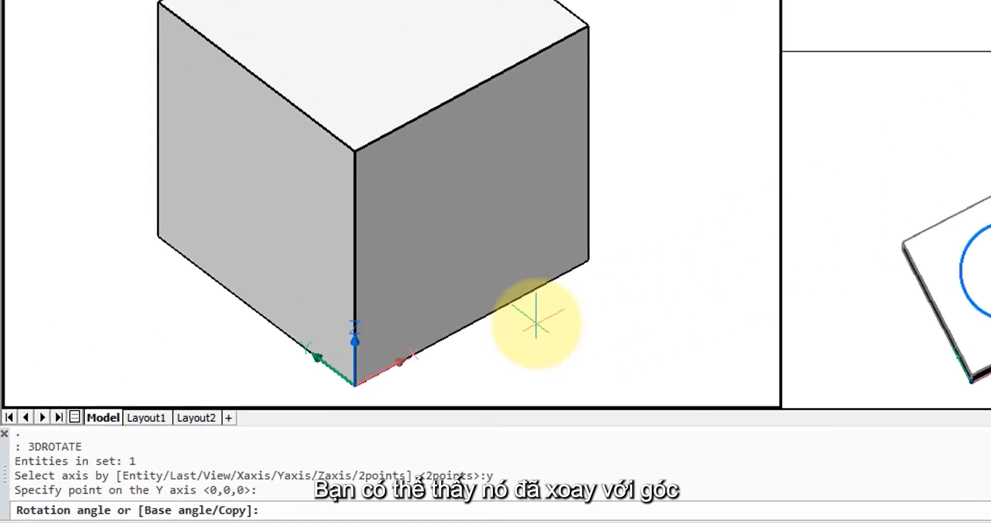
{"action": "type", "text": "45"}
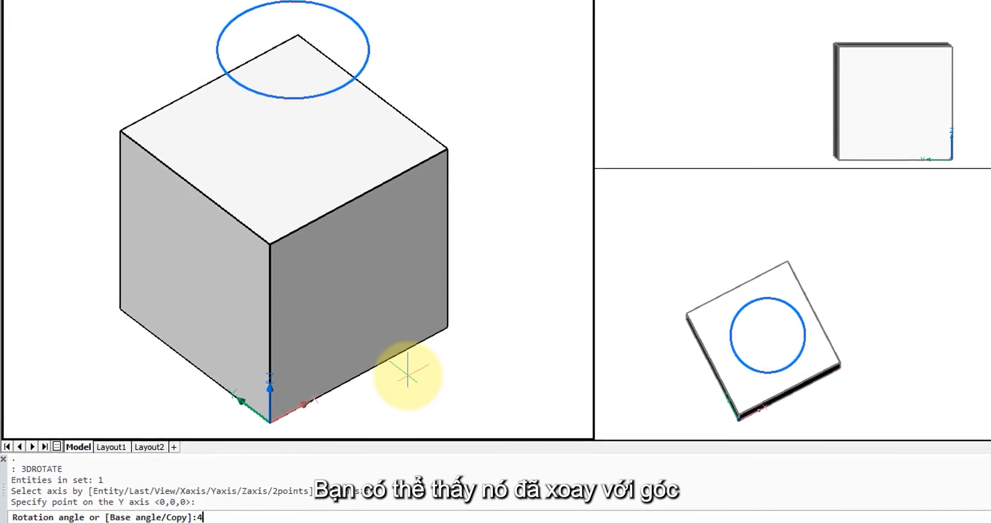
{"action": "key", "text": "Return"}
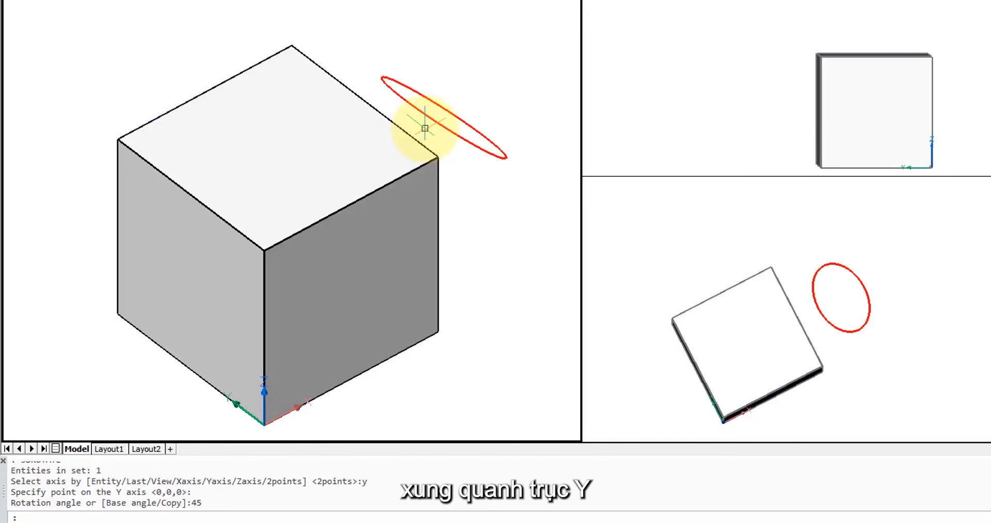
- Undo the viewport change and the circle's rotation about the Y axis
{"action": "left_click", "coordinate": [990, 108]}
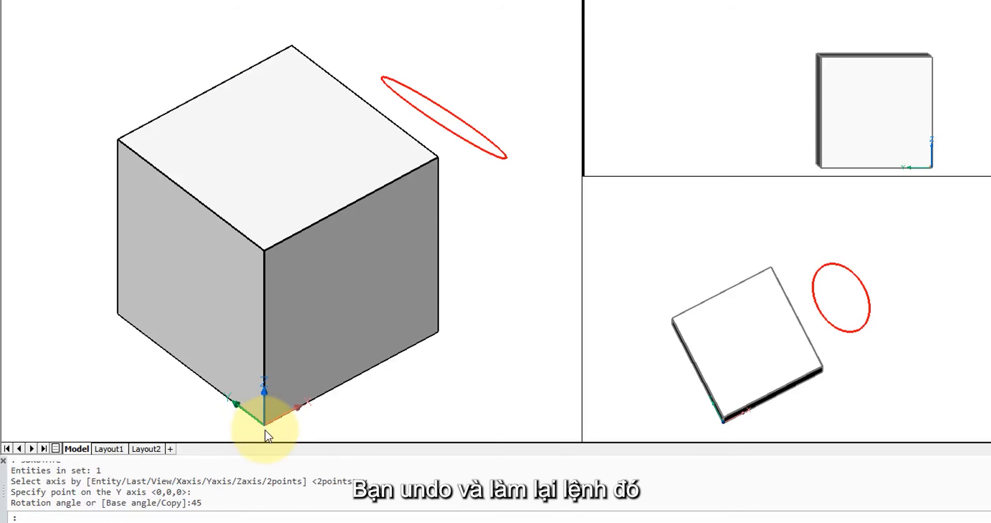
{"action": "type", "text": "u"}
{"action": "key", "text": "Return"}
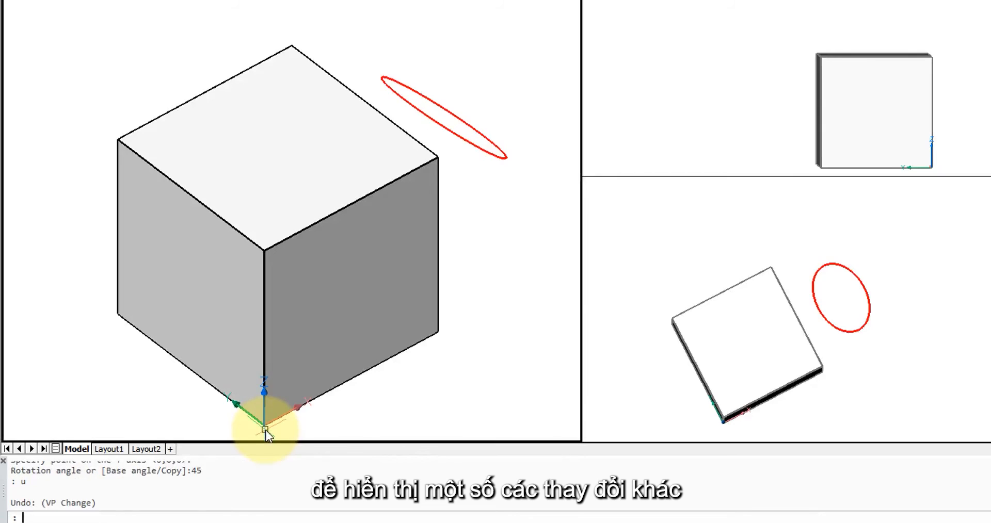
{"action": "type", "text": "u"}
{"action": "key", "text": "Return"}
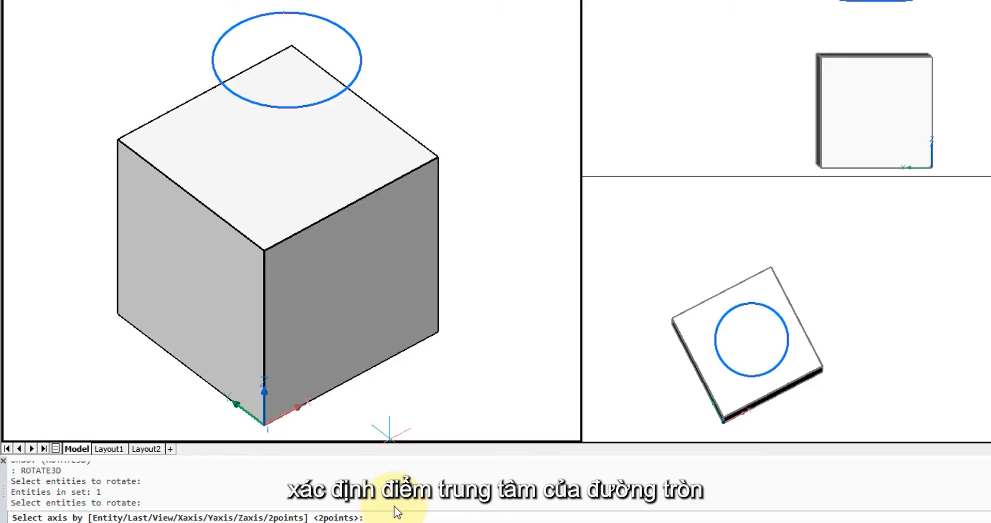
- Rotate the circle 45 degrees about the X axis through its own center point
{"action": "type", "text": "x"}
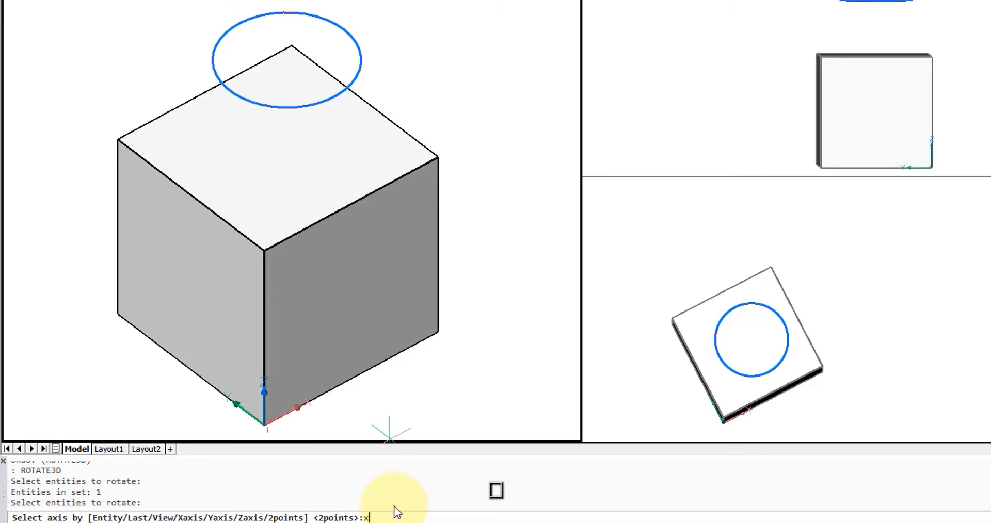
{"action": "key", "text": "Return"}
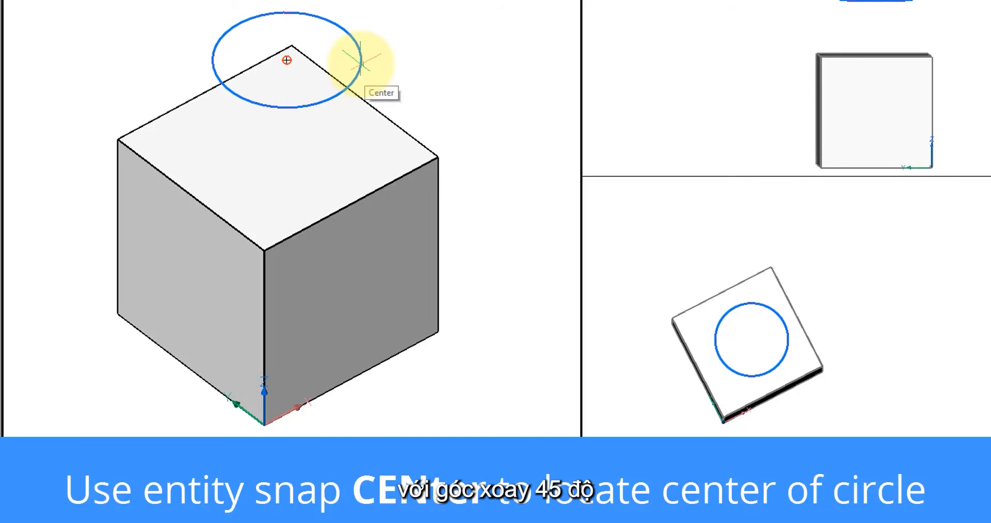
{"action": "left_click", "coordinate": [361, 62]}
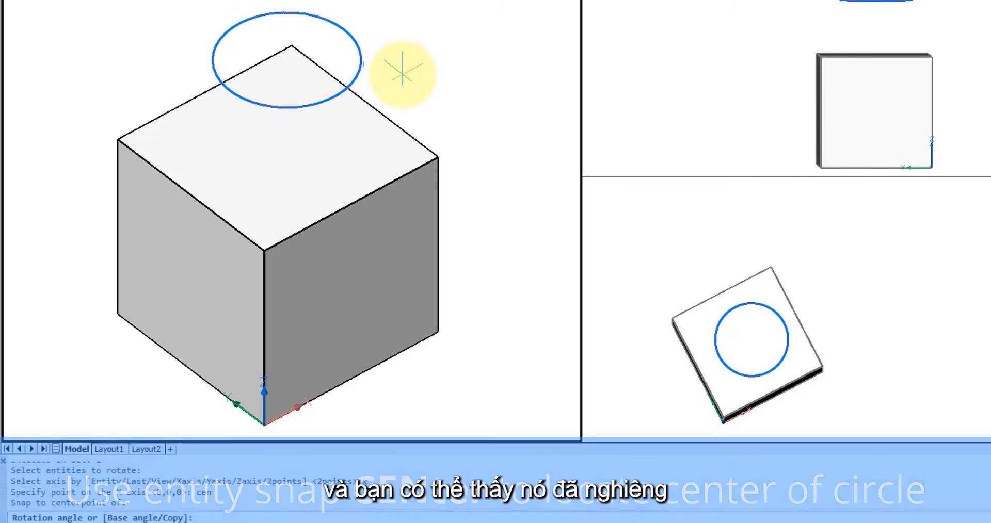
{"action": "type", "text": "45"}
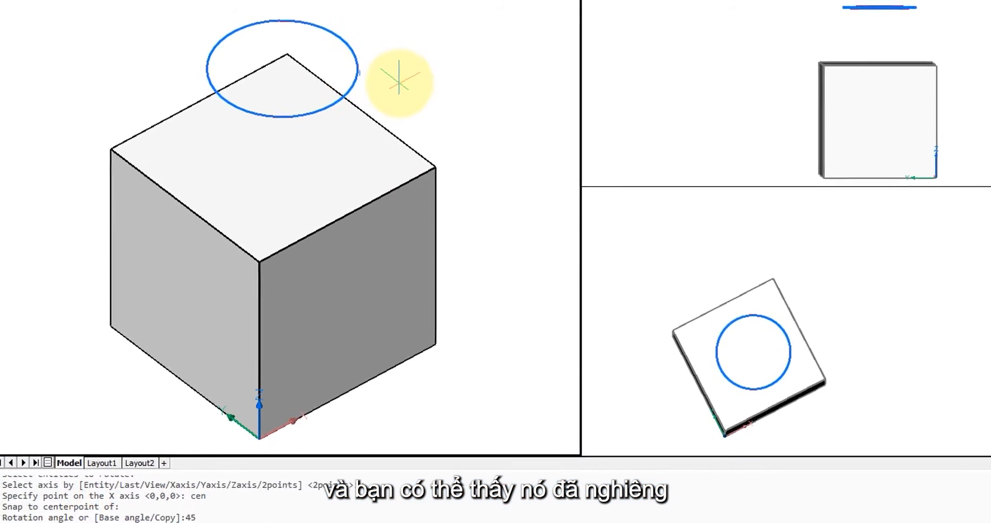
{"action": "key", "text": "Return"}
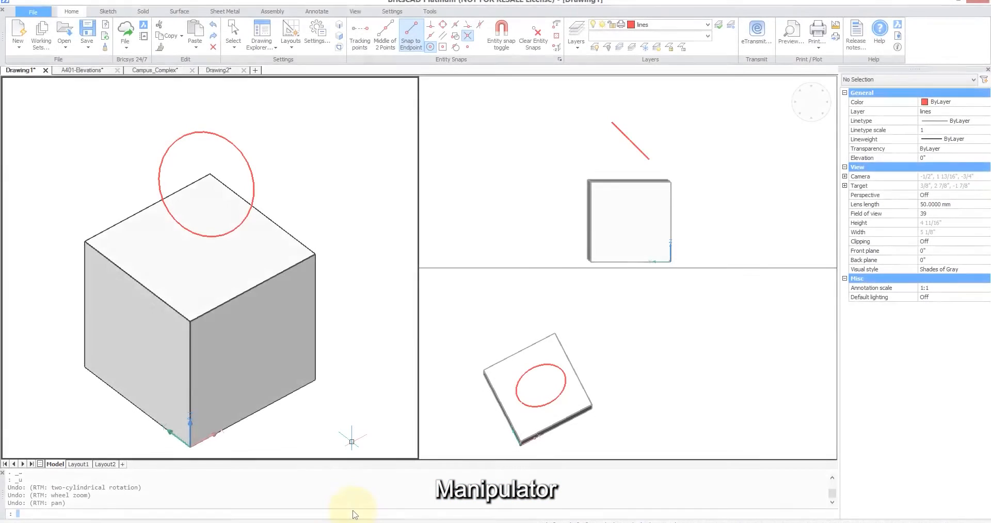
- Set the MANIPULATOR variable to 1
{"action": "type", "text": "IPULATOR"}
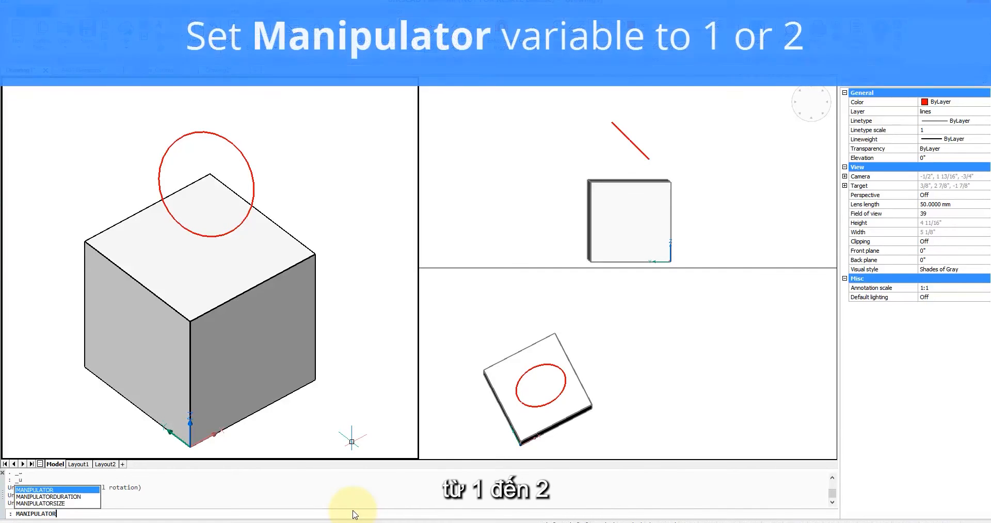
{"action": "key", "text": "Return"}
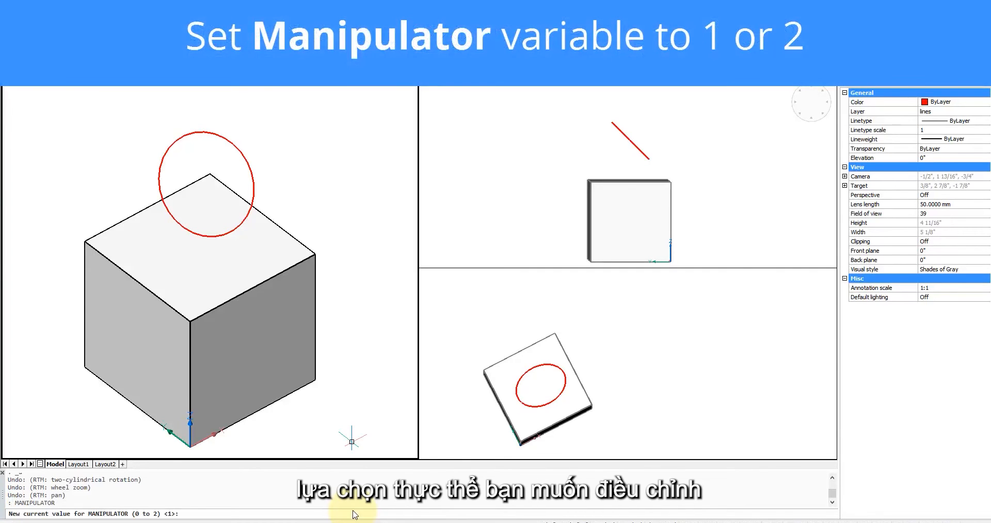
{"action": "type", "text": "1"}
{"action": "key", "text": "Return"}
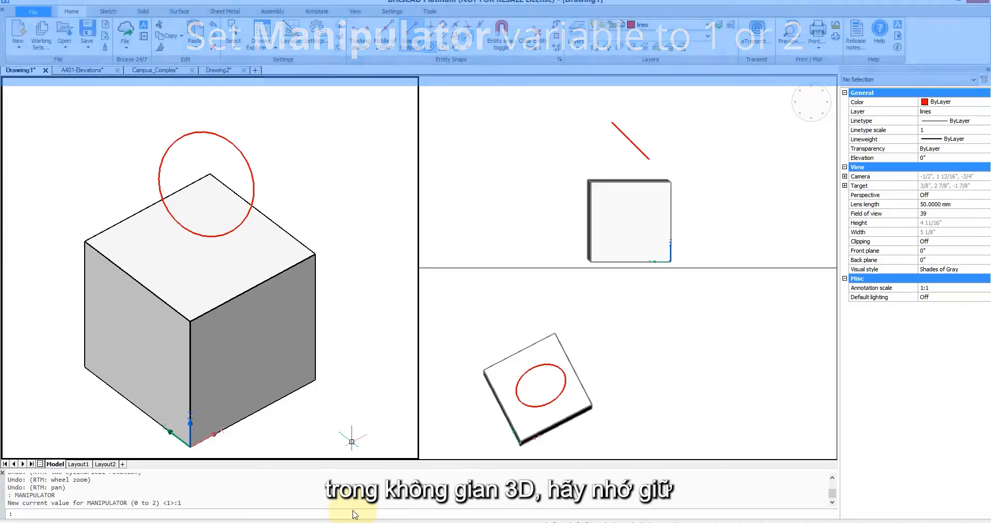
- Select the tilted circle and move it along the manipulator's green Y axis towards the cube's front edge
{"action": "left_click", "coordinate": [254, 192]}
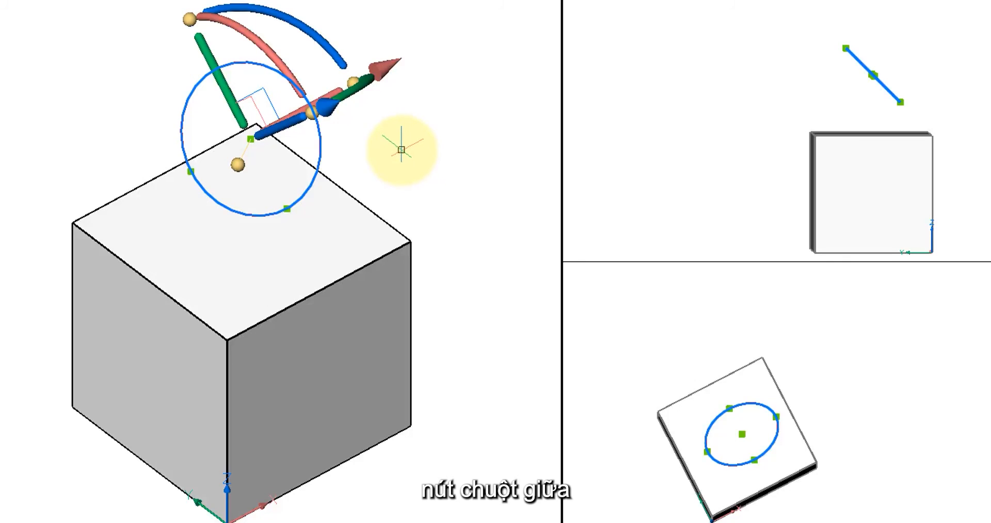
{"action": "middle_click_drag", "start_coordinate": [401, 150], "coordinate": [27, 212], "text": "shift"}
{"action": "scroll", "coordinate": [89, 111], "scroll_direction": "down", "scroll_amount": 2}
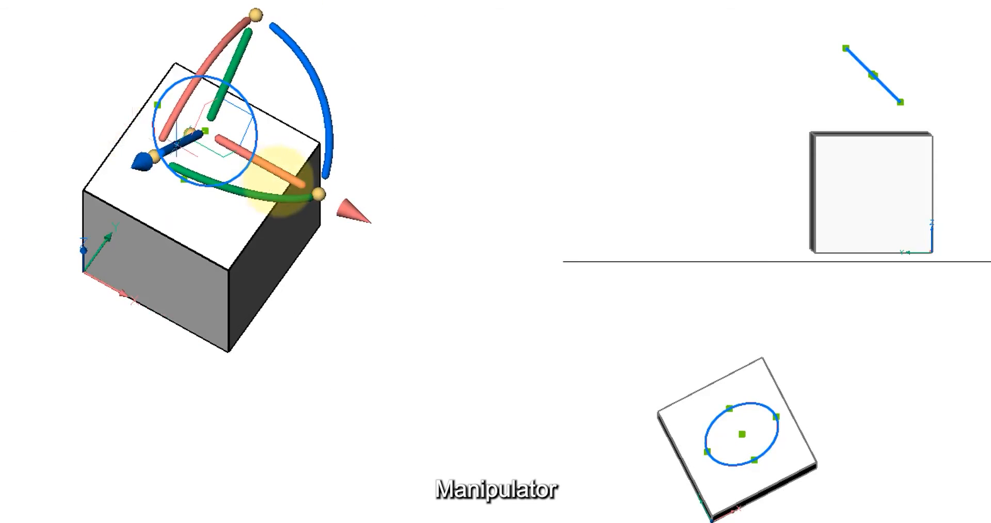
{"action": "middle_click_drag", "start_coordinate": [280, 186], "coordinate": [307, 271]}
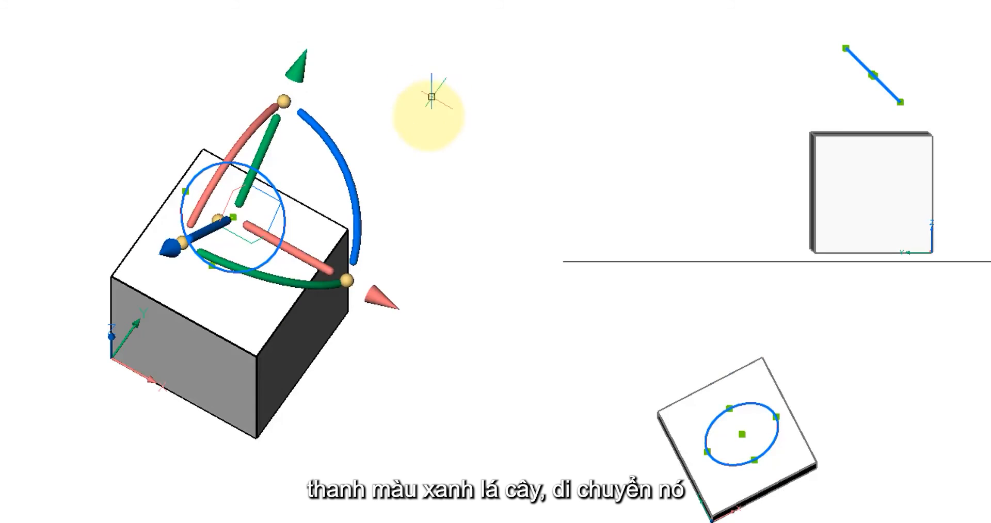
{"action": "left_click_drag", "start_coordinate": [290, 76], "coordinate": [249, 218]}
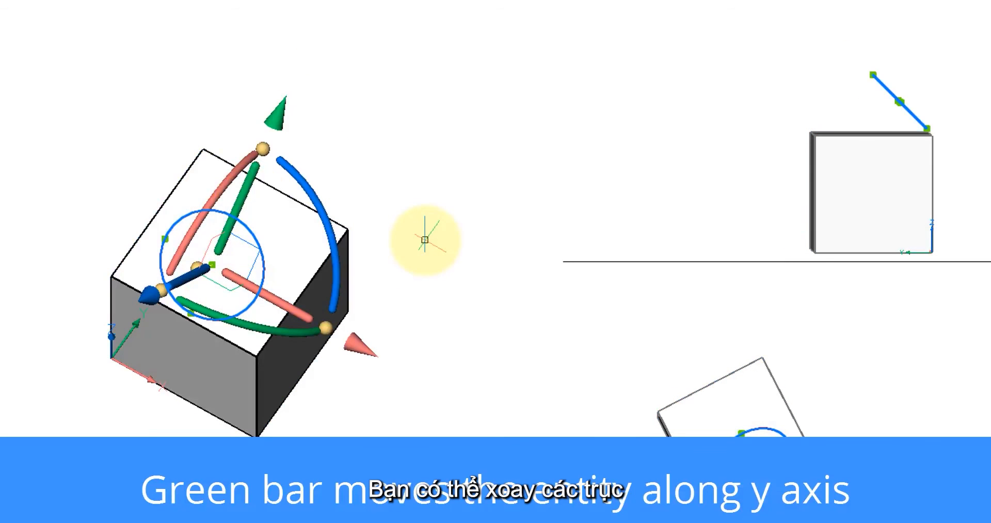
- Try rotating the circle with the manipulator's blue arc and mirroring it with the red X-axis arrowhead
{"action": "left_click", "coordinate": [274, 305]}
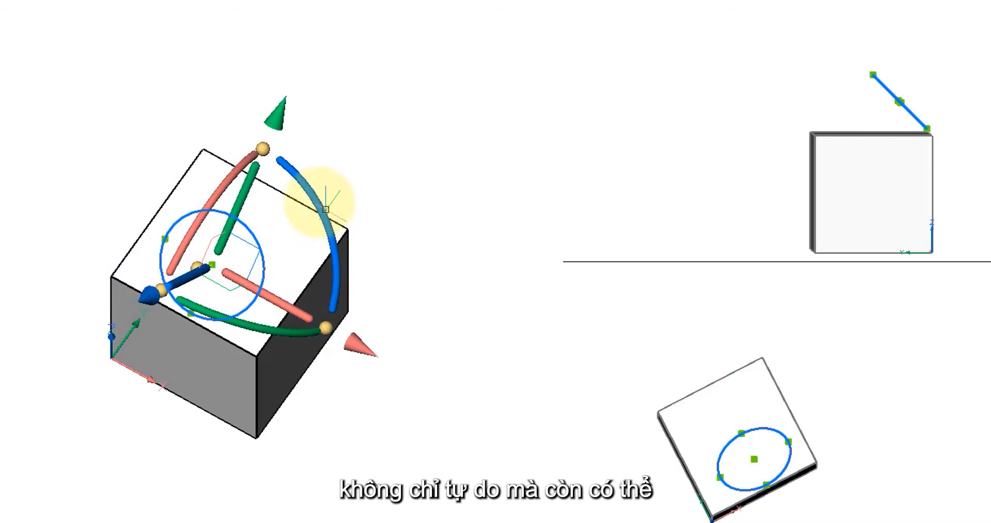
{"action": "left_click_drag", "start_coordinate": [321, 192], "coordinate": [151, 175]}
{"action": "left_click_drag", "start_coordinate": [137, 206], "coordinate": [287, 223]}
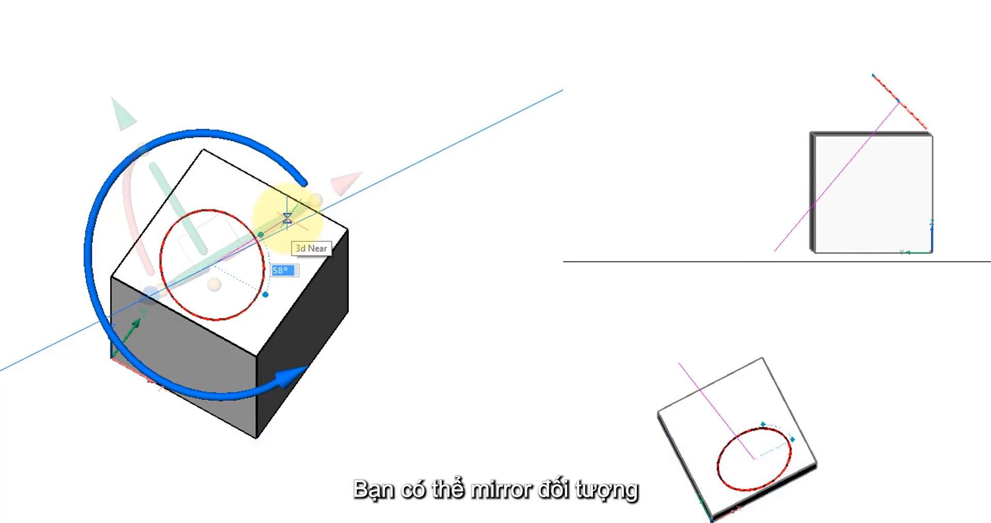
{"action": "key", "text": "Return"}
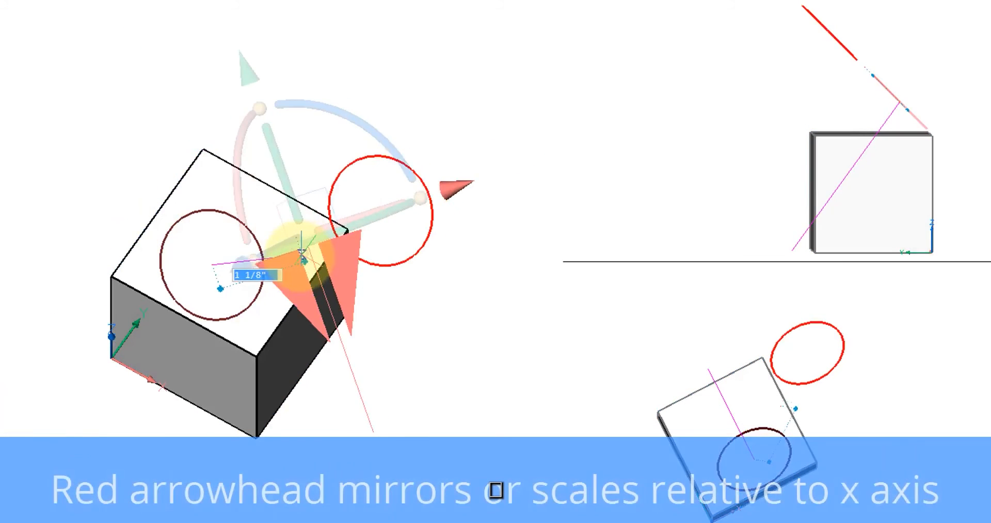
{"action": "mouse_move", "coordinate": [303, 258]}
{"action": "left_mouse_down"}
{"action": "mouse_move", "coordinate": [289, 261]}
{"action": "mouse_move", "coordinate": [328, 261]}
{"action": "mouse_move", "coordinate": [318, 258]}
{"action": "left_mouse_up"}
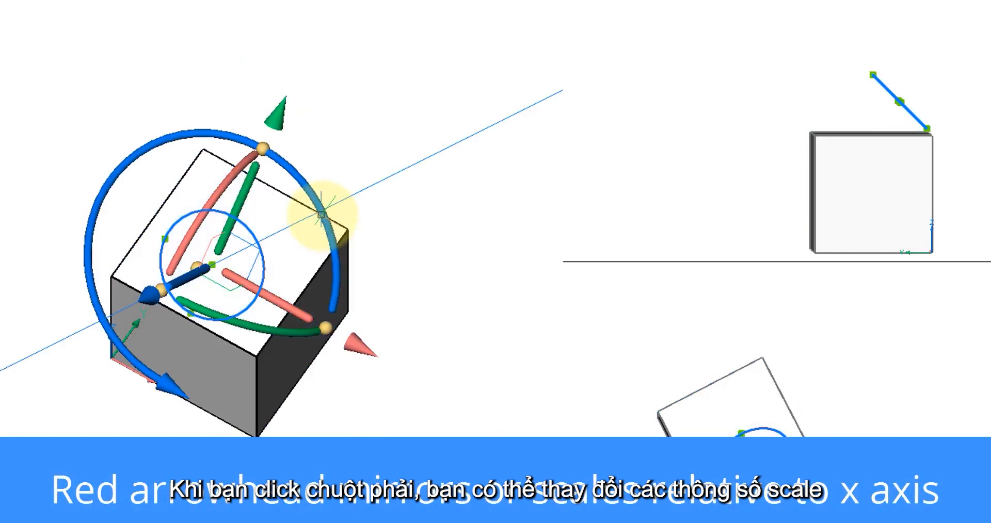
- Make the manipulator's arrowheads act as 3D Scale and shrink the circle with the green arrowhead
{"action": "right_click", "coordinate": [321, 213]}
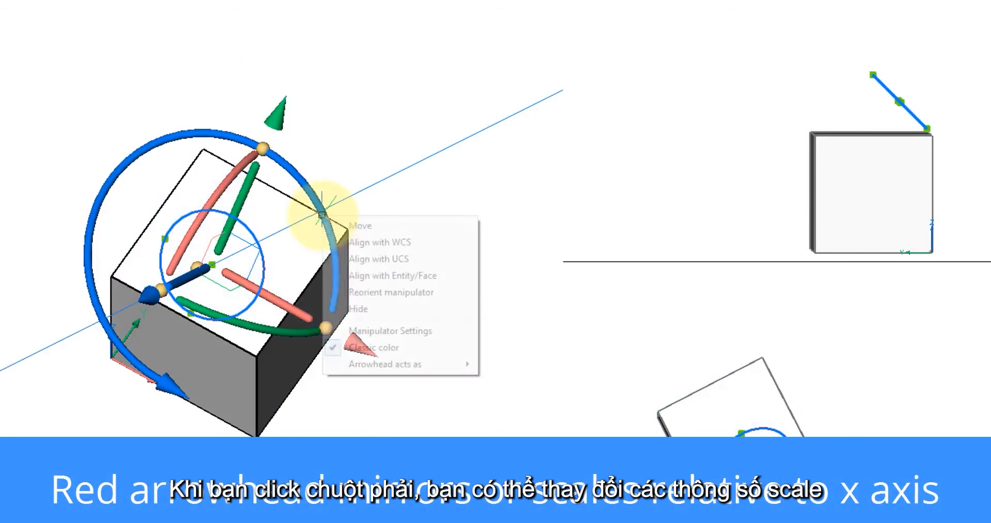
{"action": "mouse_move", "coordinate": [392, 365]}
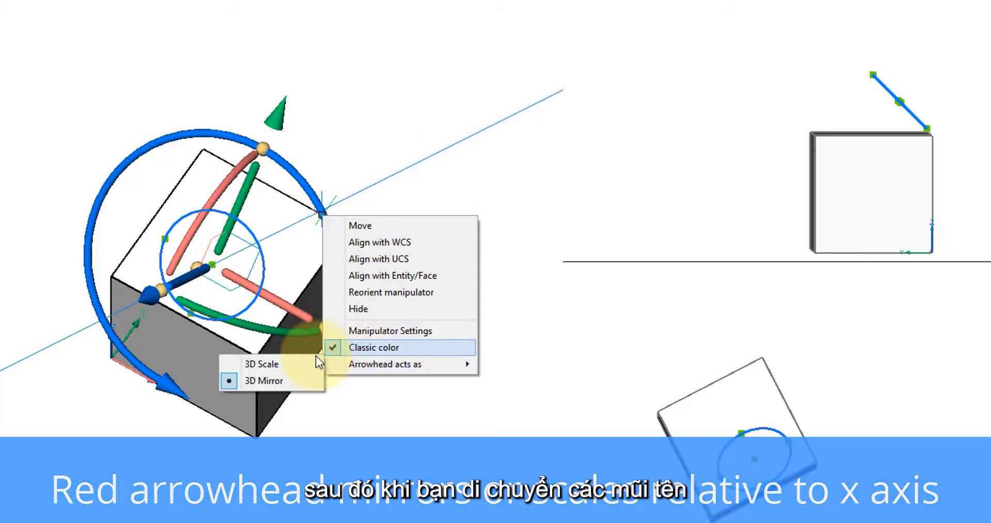
{"action": "left_click", "coordinate": [289, 364]}
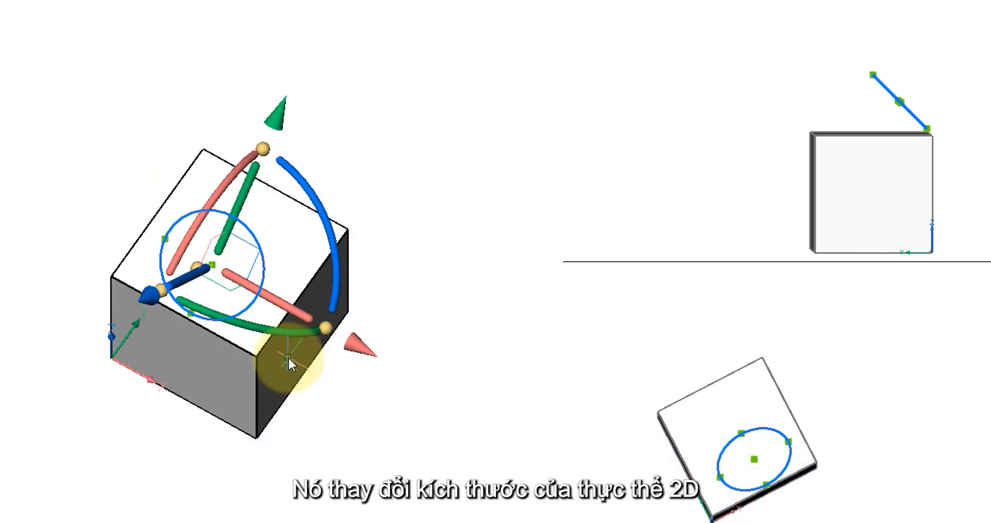
{"action": "left_click", "coordinate": [277, 114]}
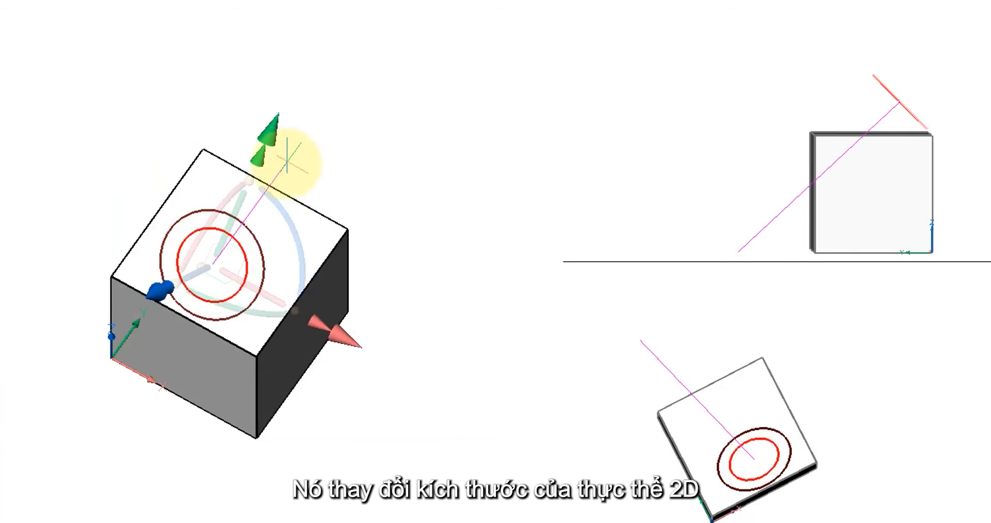